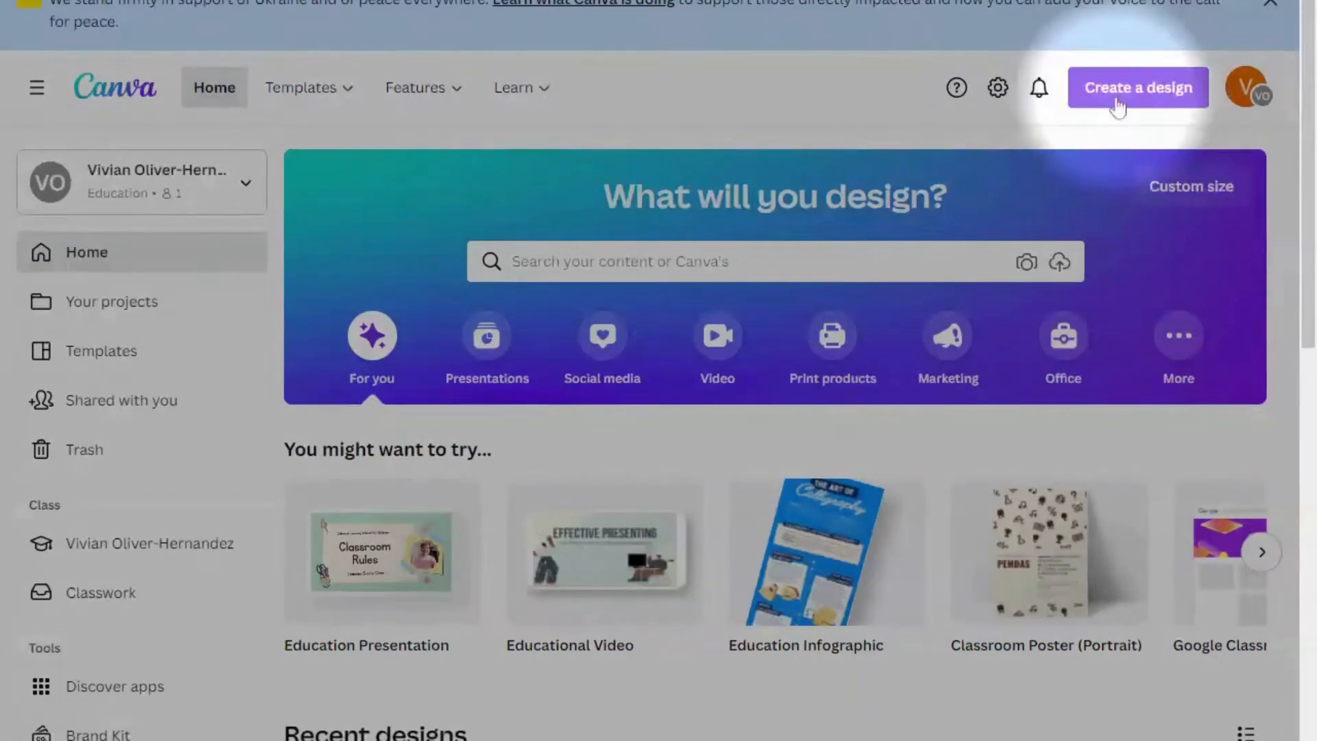
# - Create a new design from the portrait Worksheet format, 8.5 × 11 in
pyautogui.click(1129, 89)
pyautogui.write('work')
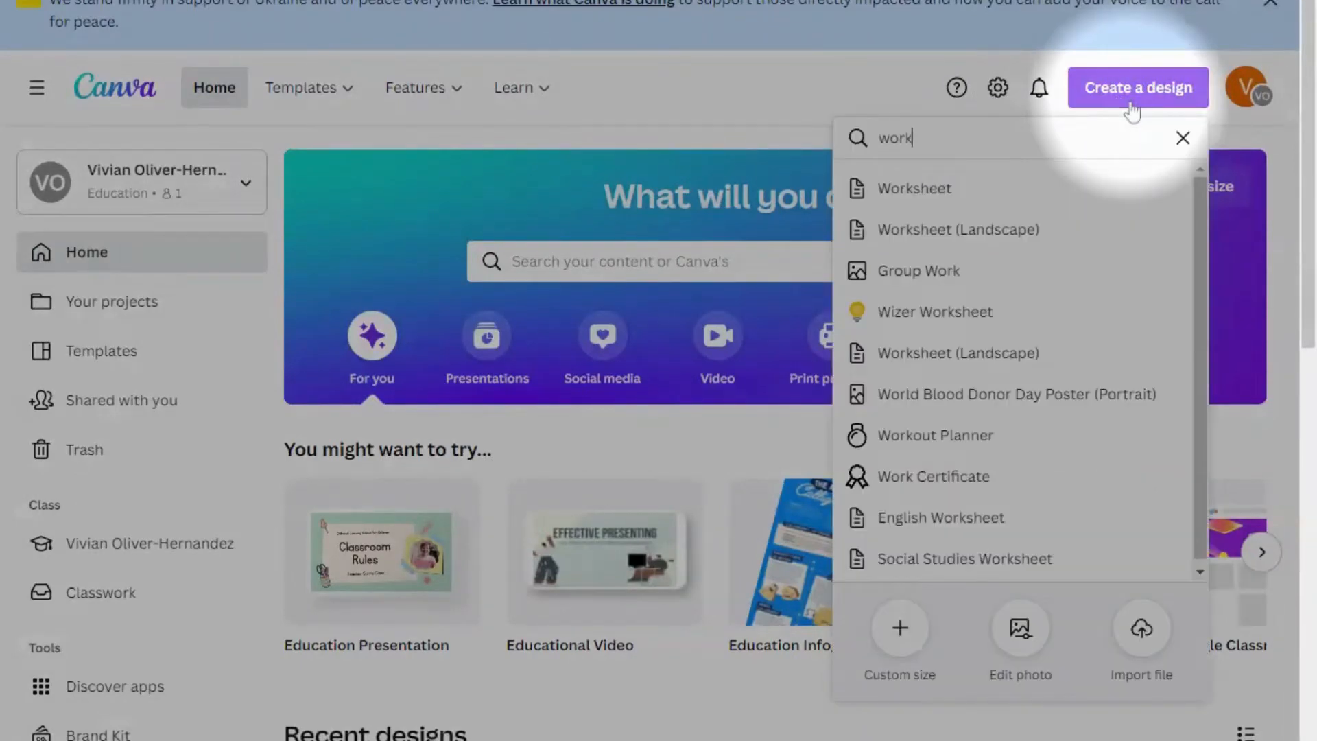
pyautogui.doubleClick(896, 138)
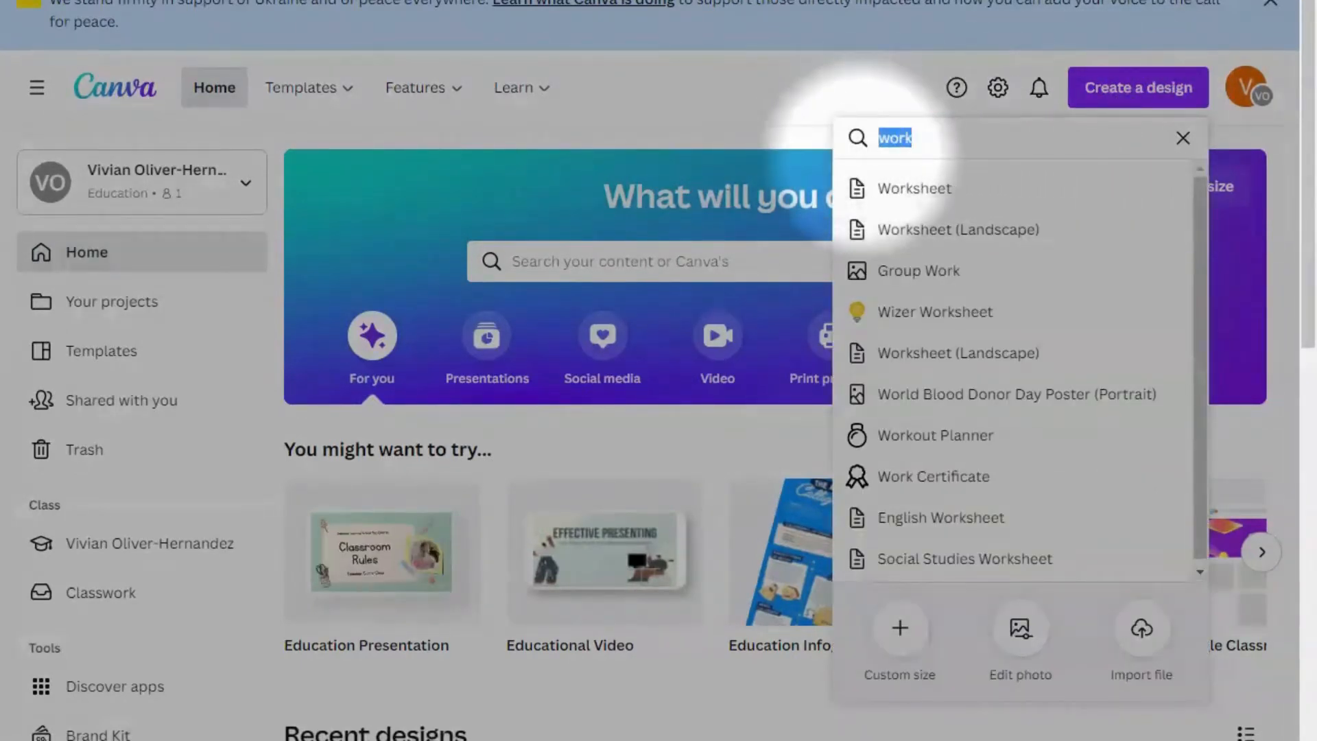
pyautogui.write('worksheet')
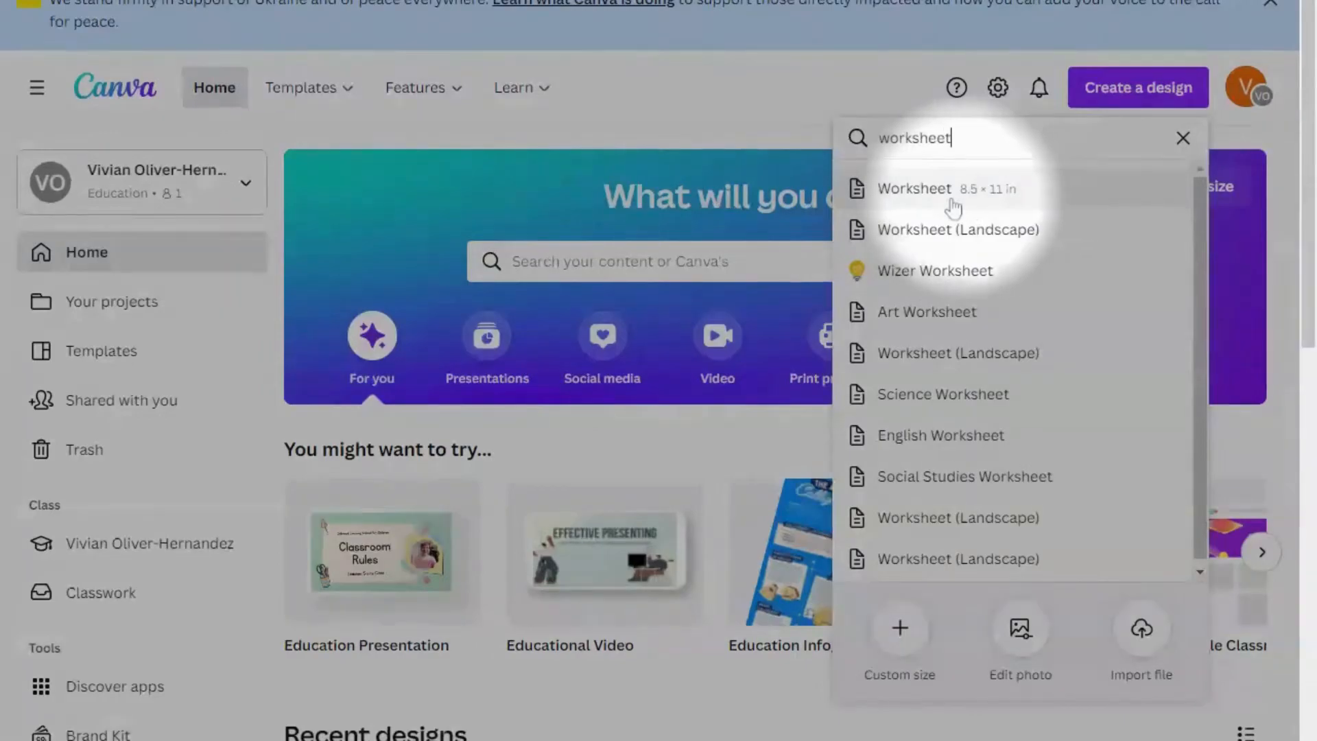
pyautogui.click(883, 200)
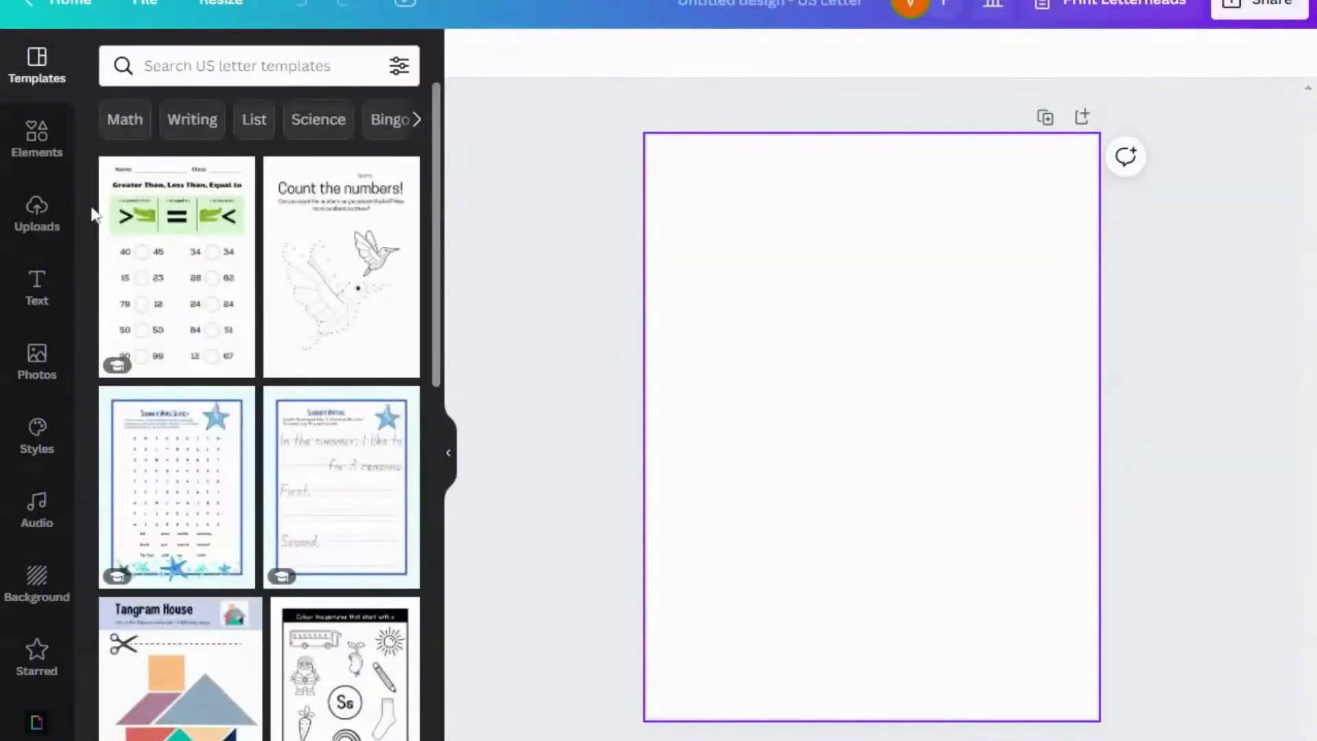
# - Search the US letter templates for "earth day"
pyautogui.scroll(-9, 257, 357)
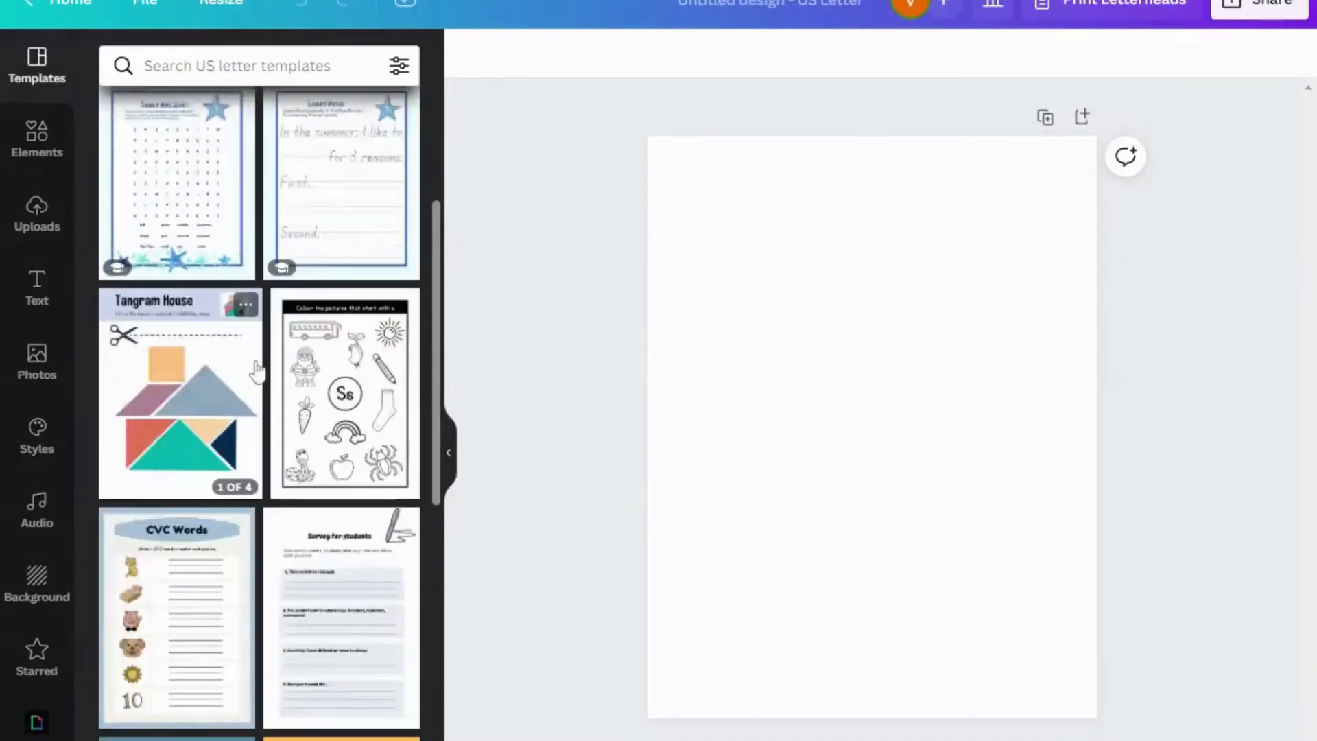
pyautogui.scroll(9, 258, 371)
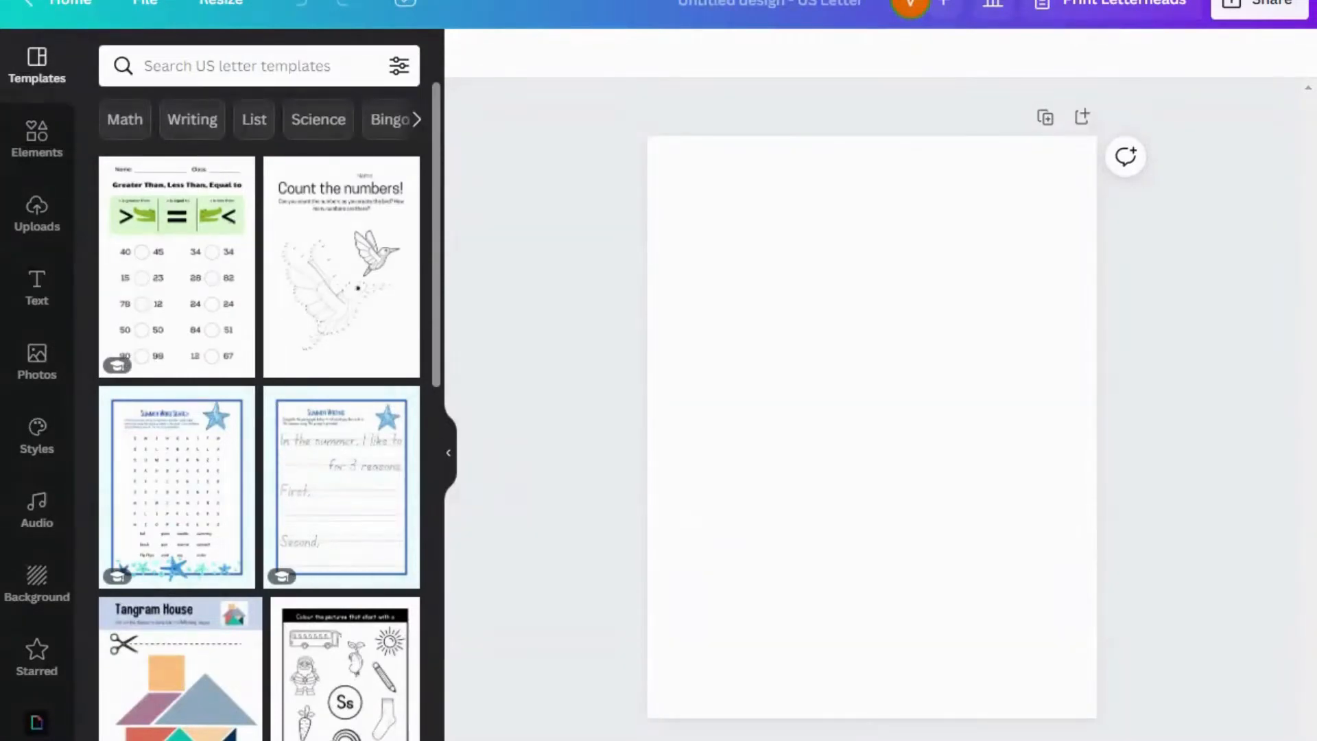
pyautogui.click(186, 67)
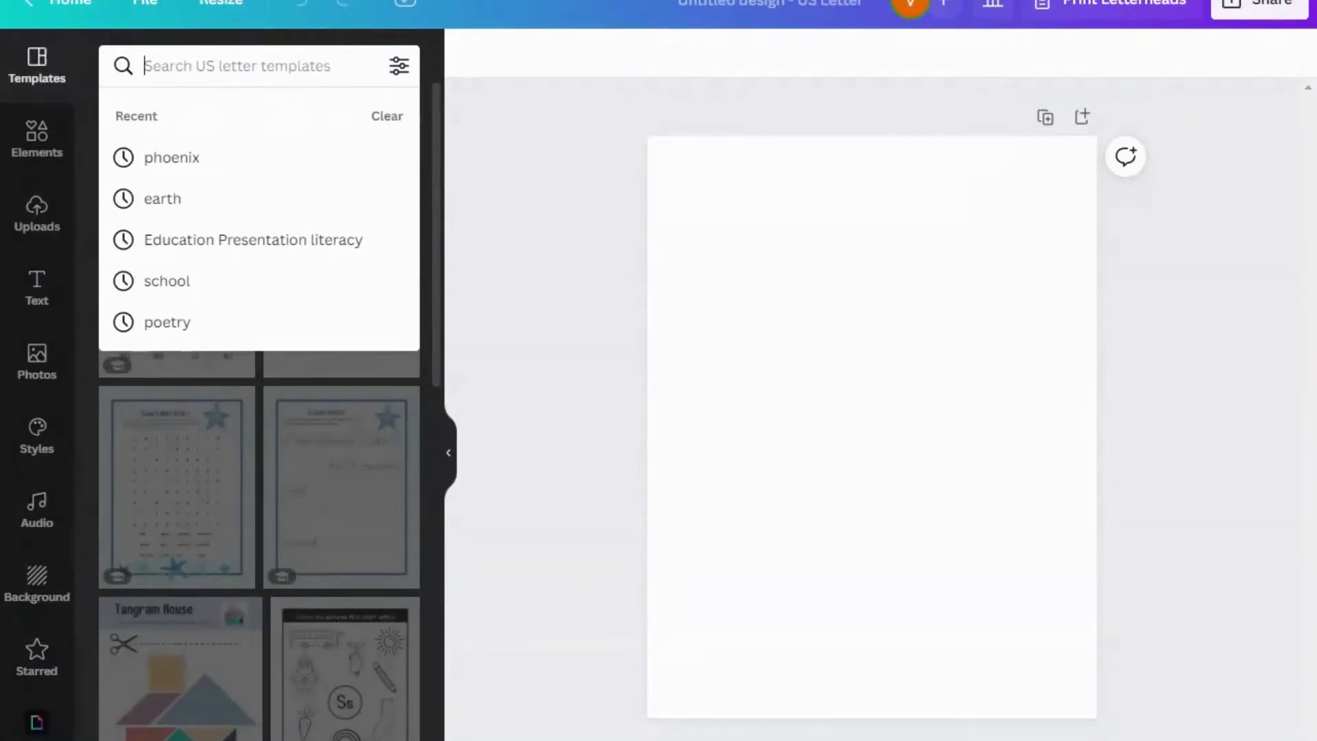
pyautogui.click(252, 73)
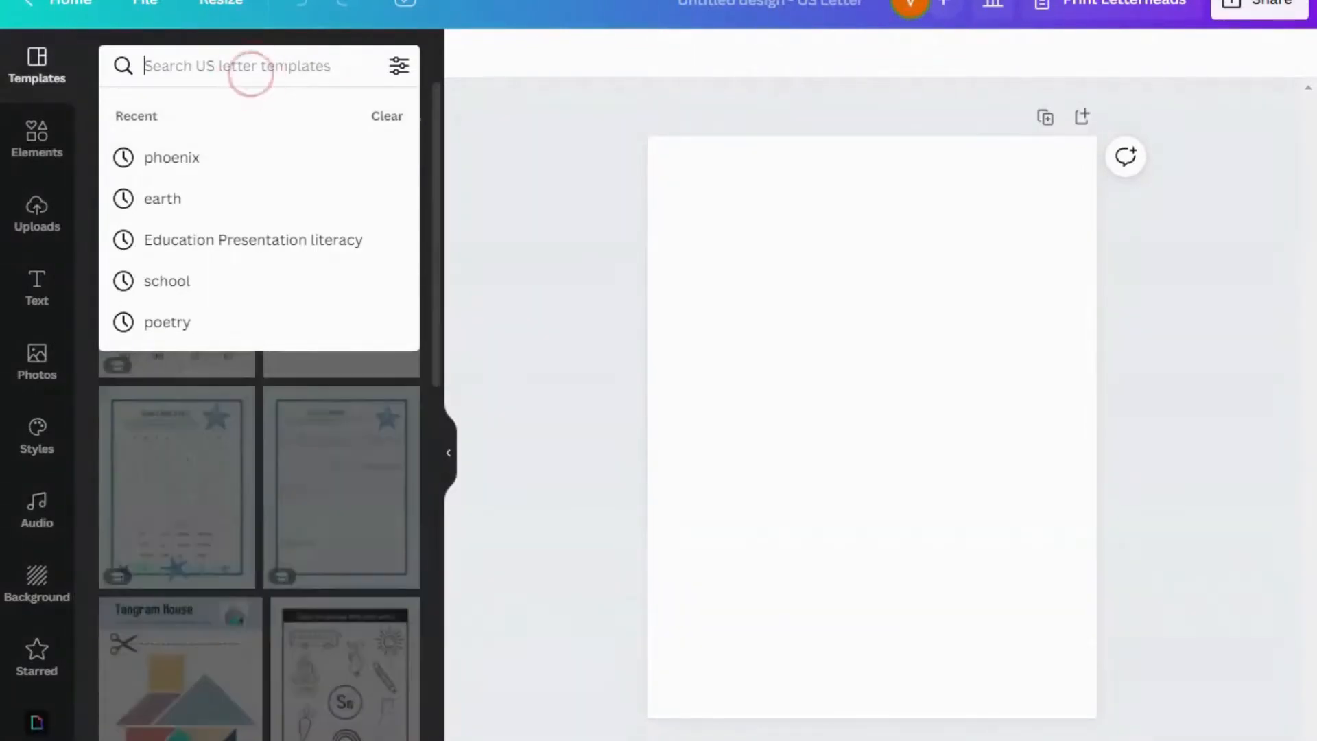
pyautogui.write('earth day')
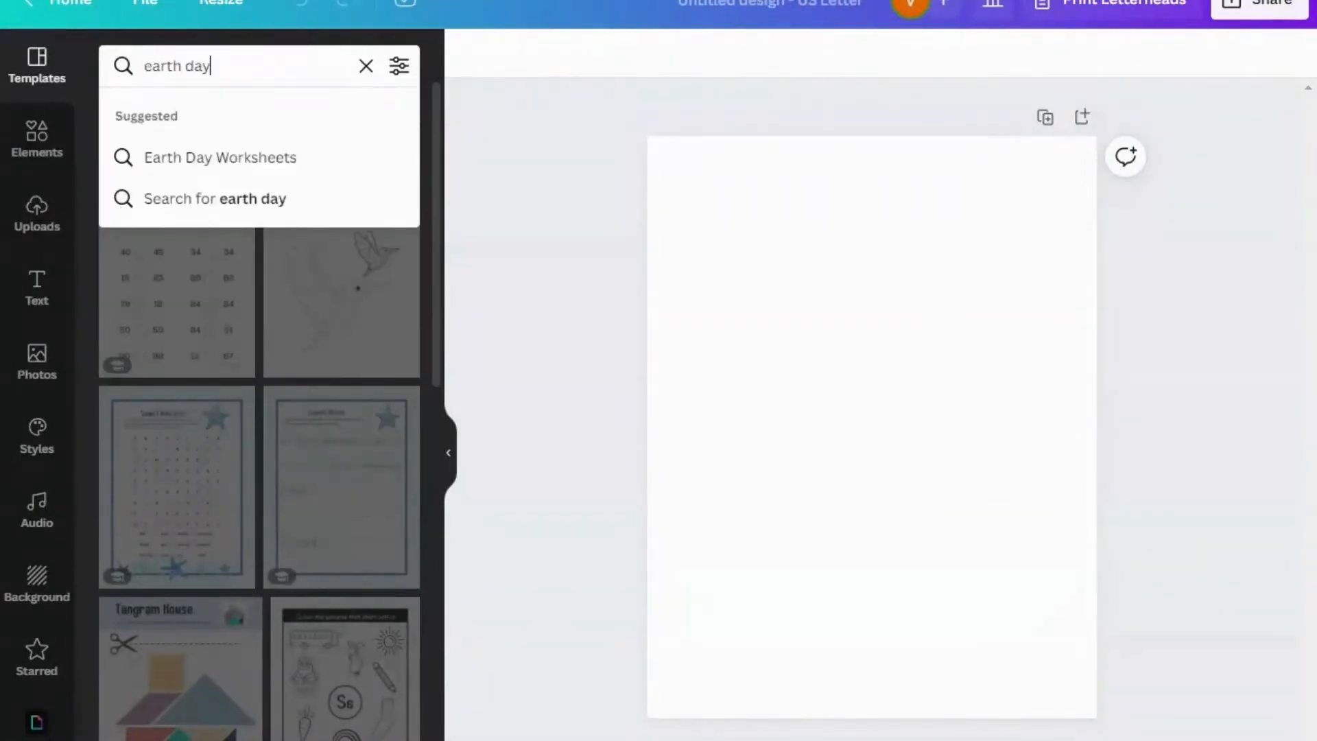
pyautogui.press('Return')
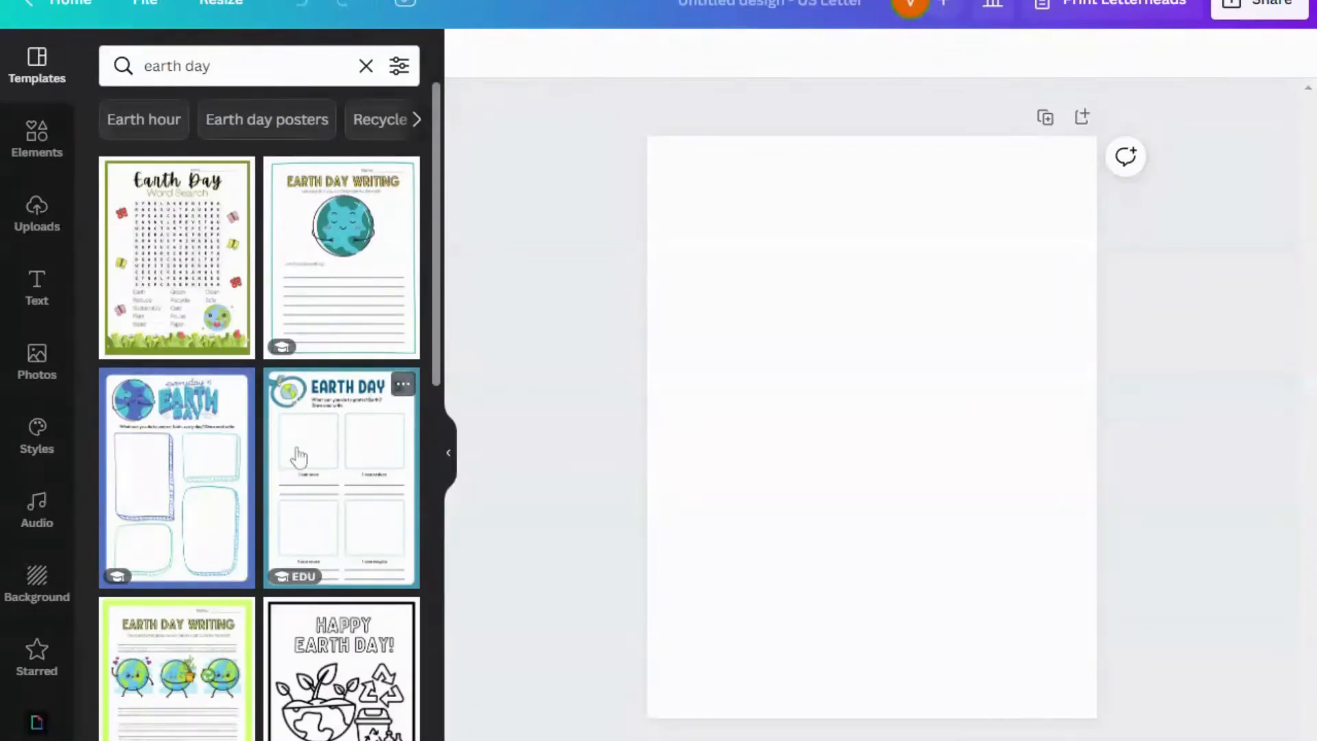
# - Apply the "Earth Day Writing" template with the single globe hugging itself to the blank page
pyautogui.scroll(-5, 287, 546)
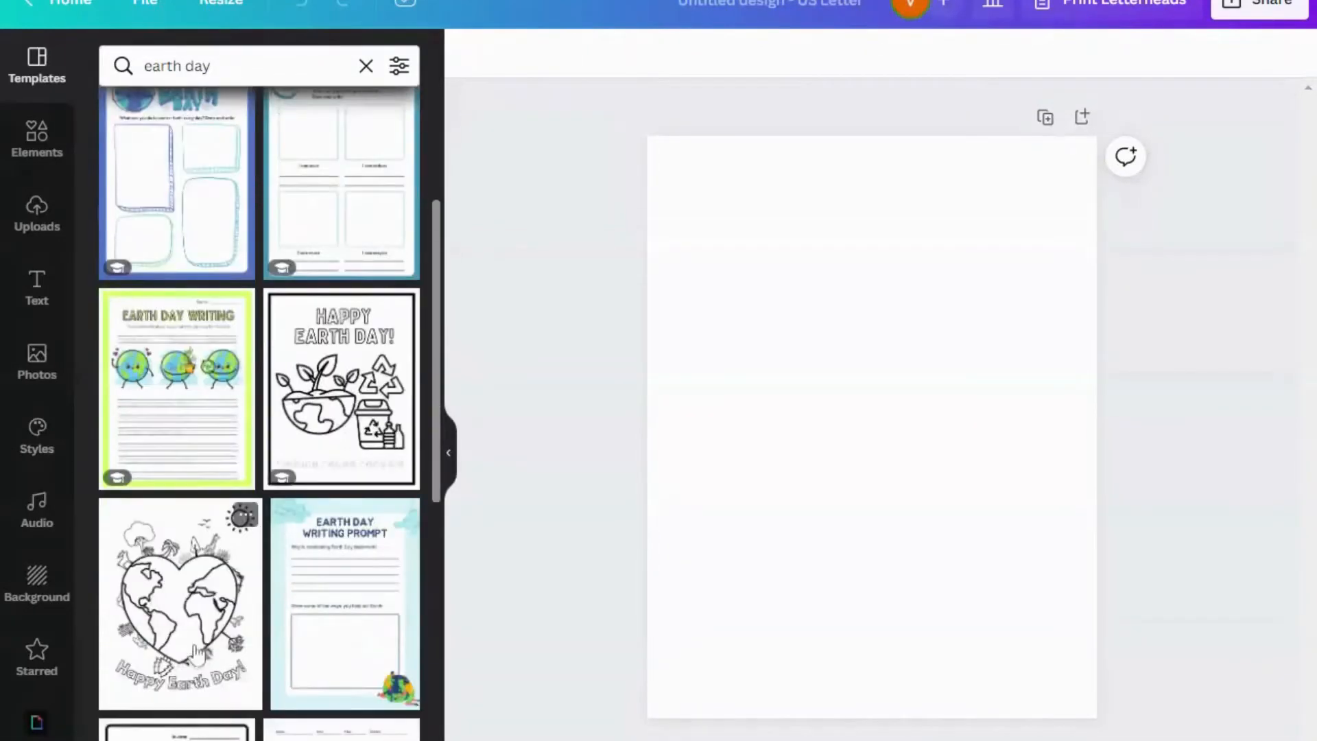
pyautogui.scroll(-2, 180, 640)
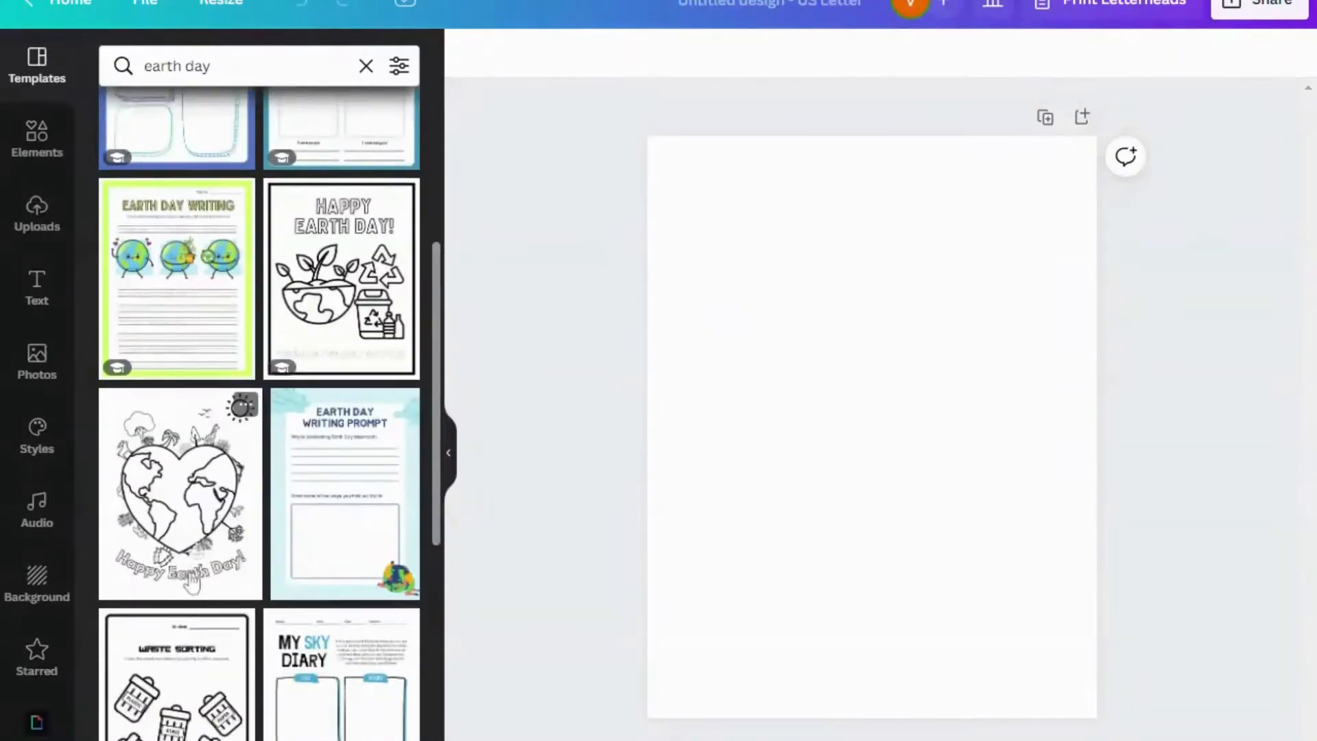
pyautogui.scroll(-2, 352, 587)
pyautogui.scroll(-7, 352, 587)
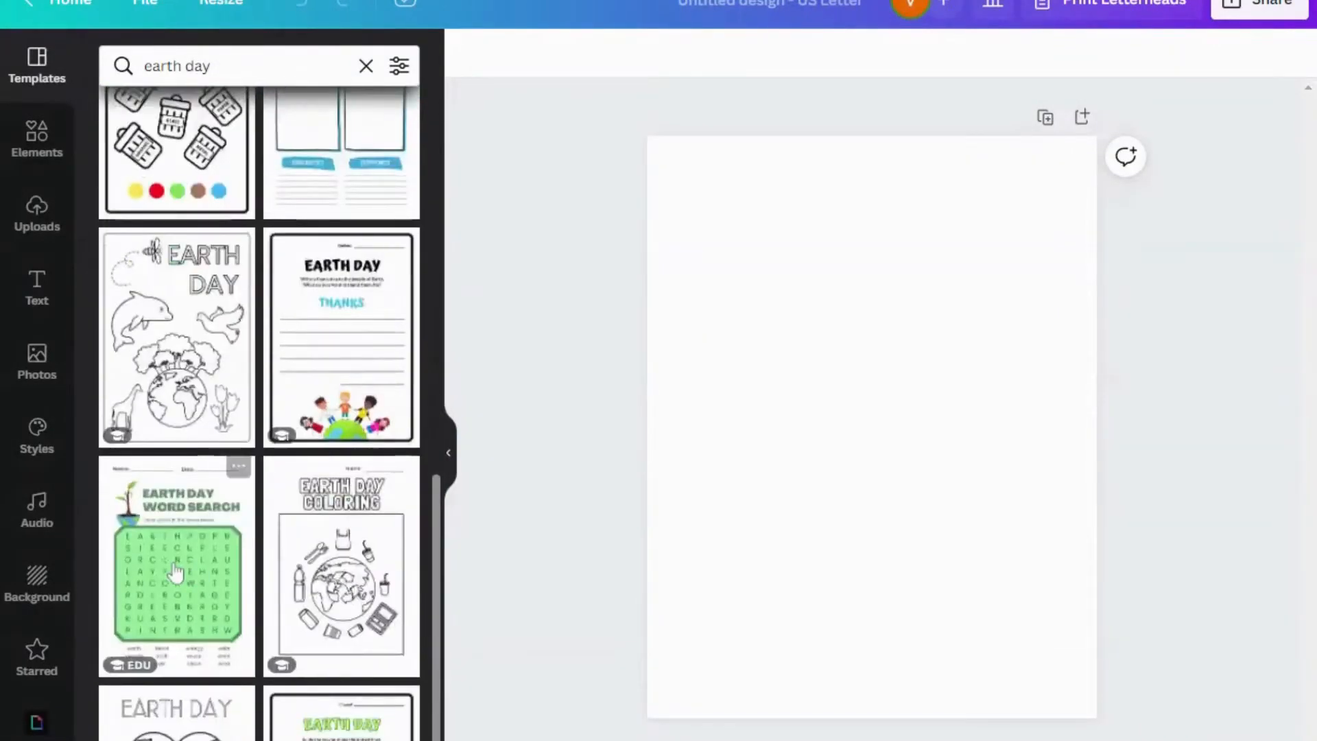
pyautogui.scroll(-4, 175, 572)
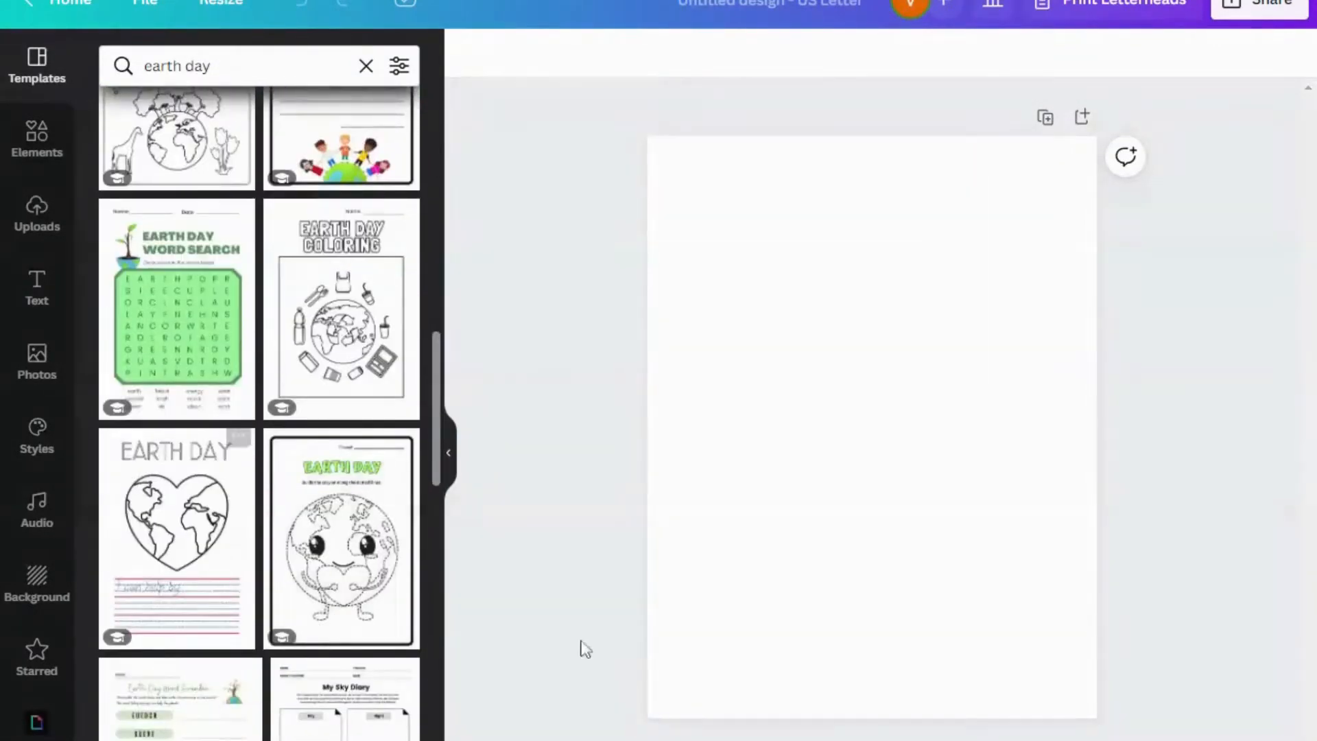
pyautogui.scroll(13, 261, 535)
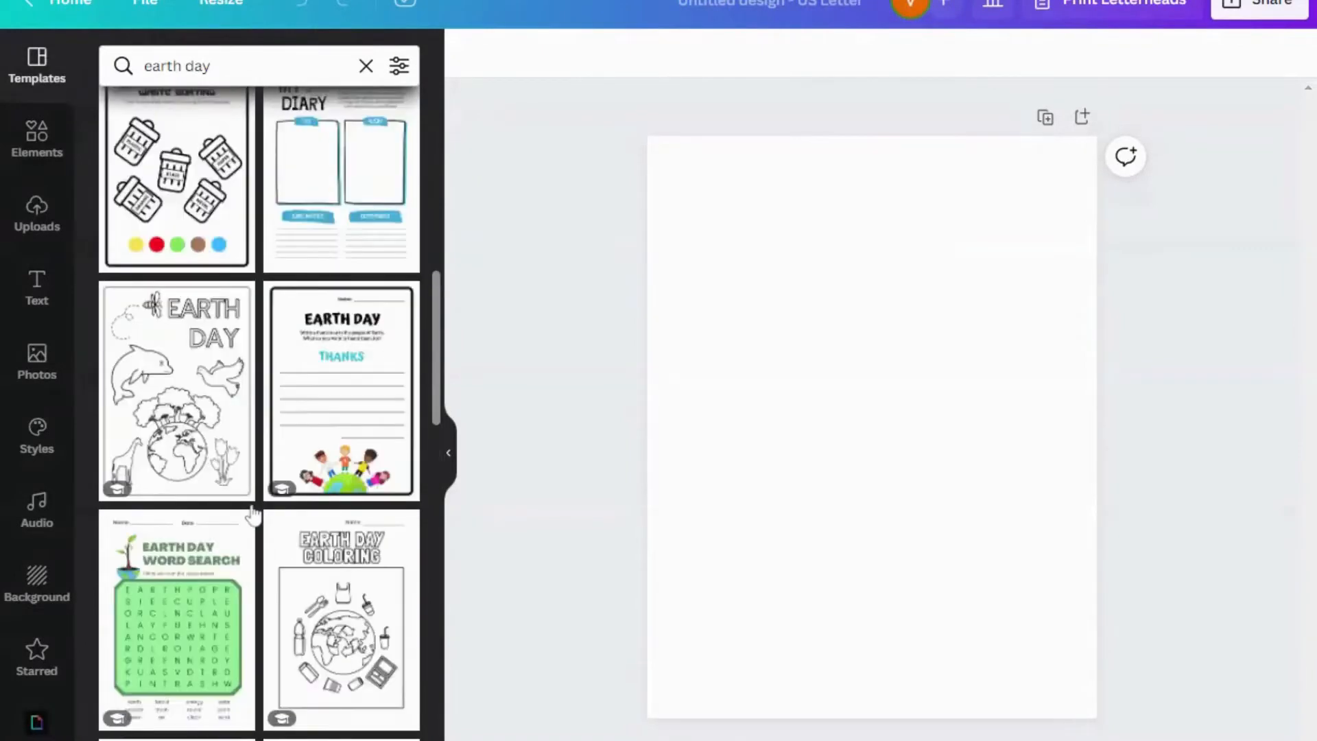
pyautogui.scroll(3, 252, 446)
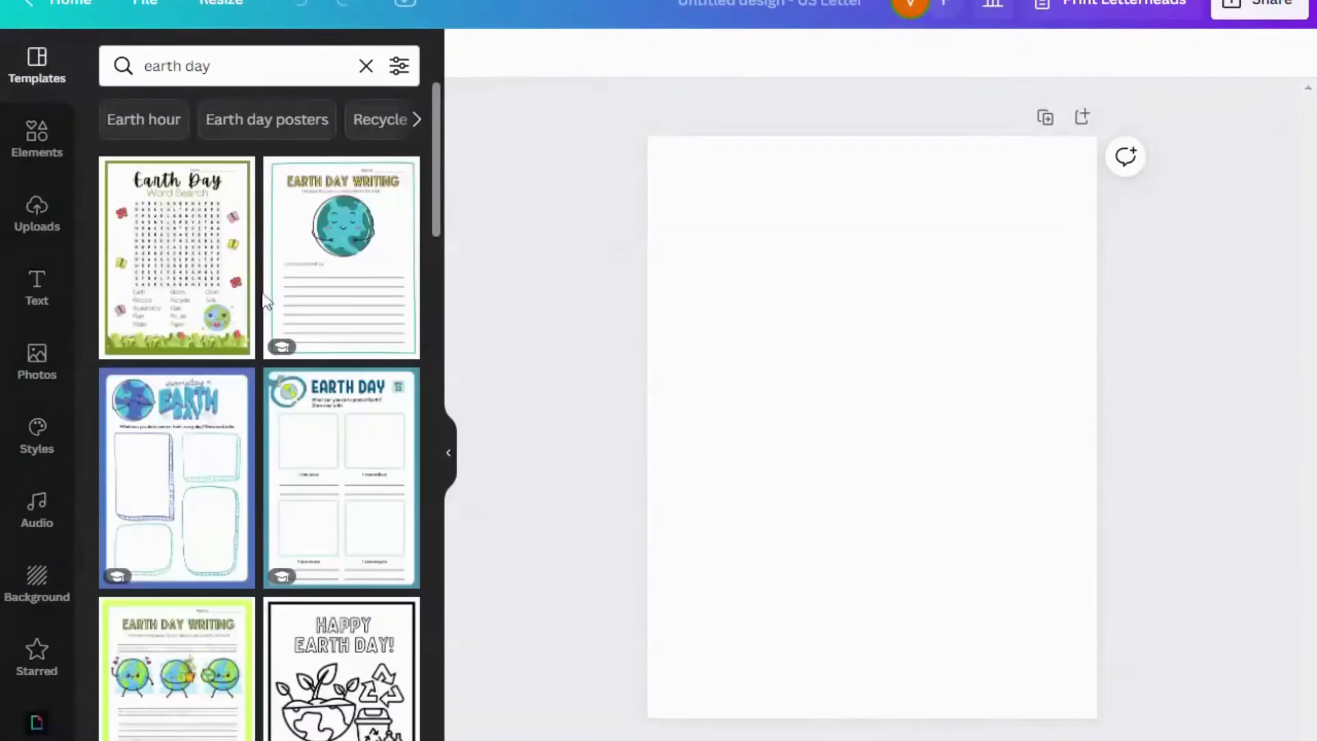
pyautogui.click(362, 256)
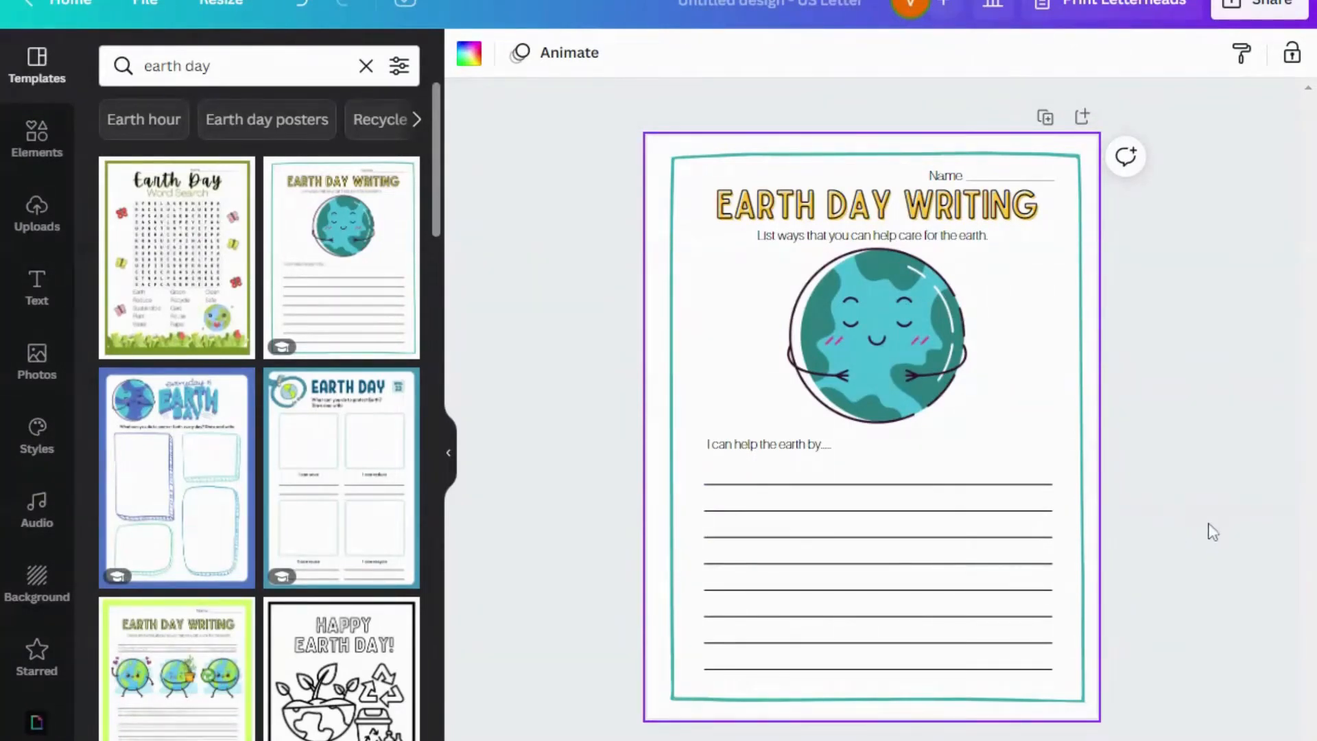
# - Remove the word "DAY" from the worksheet title so it reads "EARTH WRITING"
pyautogui.click(910, 234)
pyautogui.click(910, 233)
pyautogui.moveTo(905, 233); pyautogui.dragTo(854, 234)
pyautogui.press('BackSpace')
pyautogui.press('BackSpace')
pyautogui.press('BackSpace')
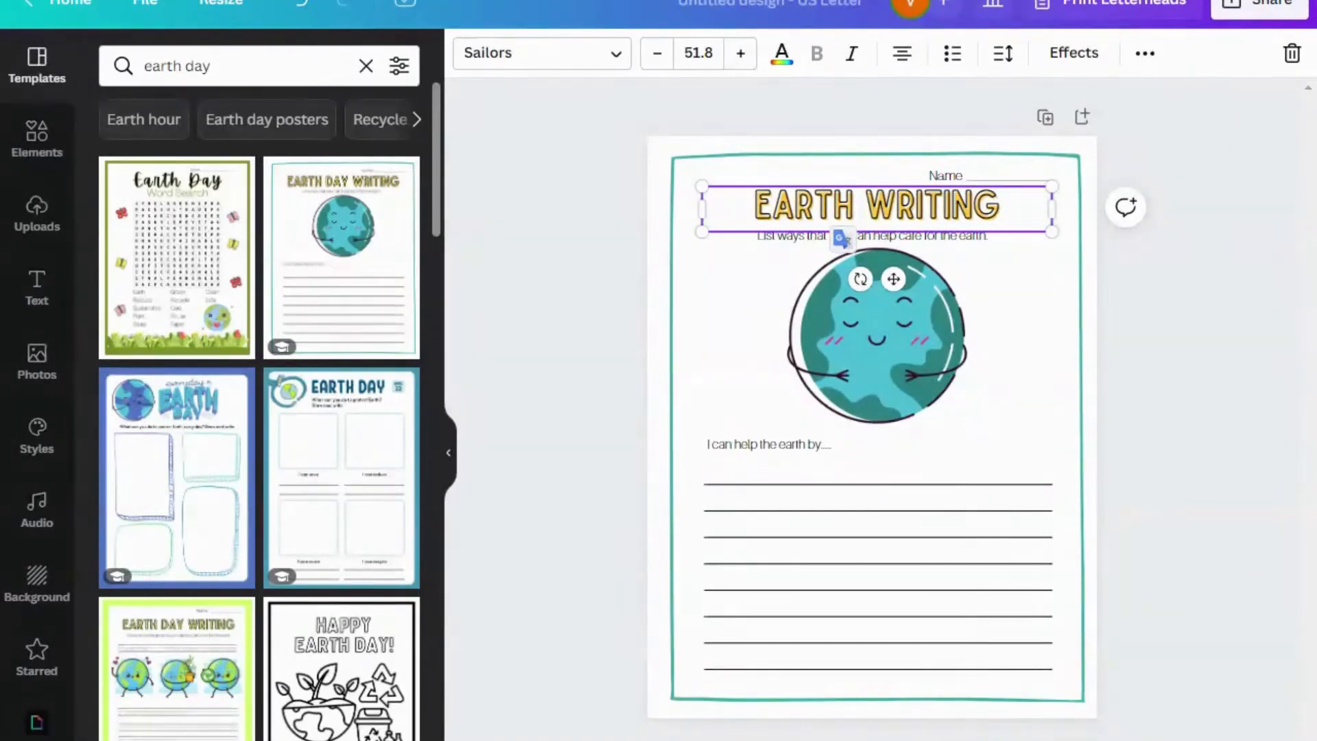
pyautogui.click(1240, 333)
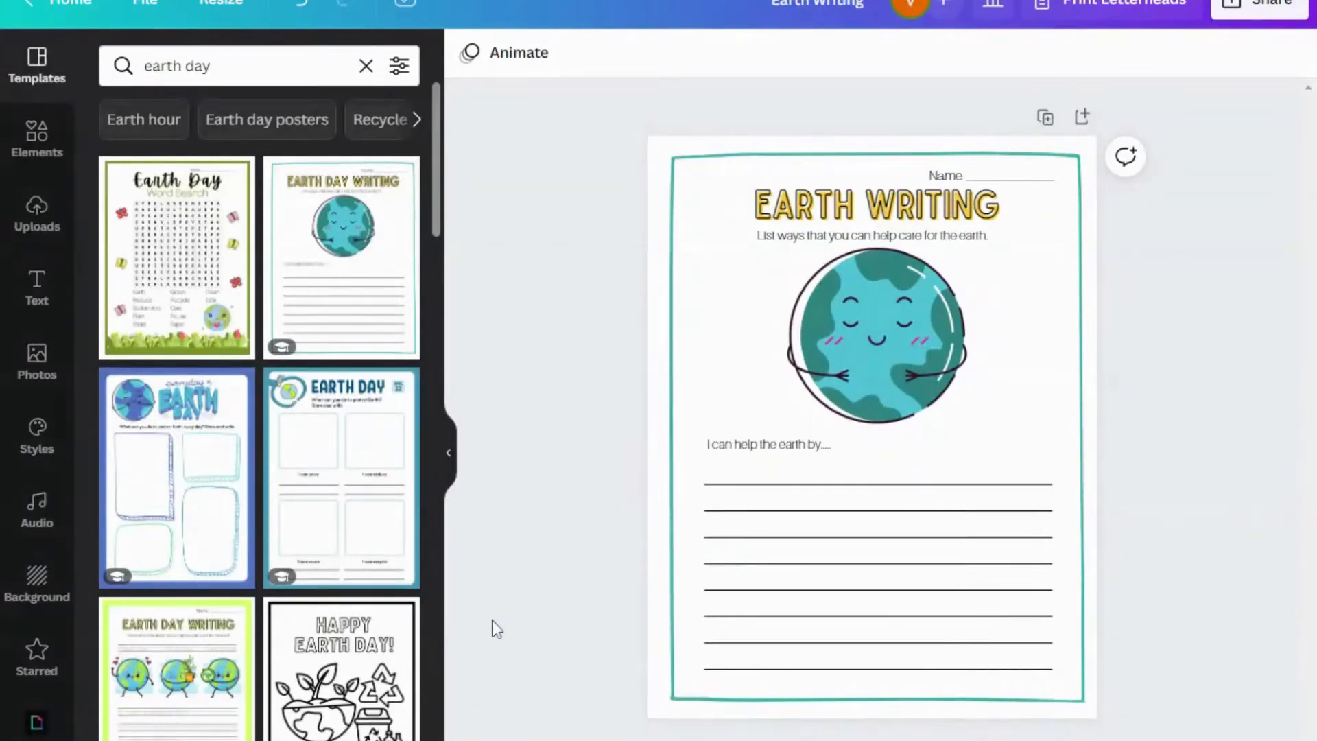
# - Add a blank second page below the worksheet and delete it again
pyautogui.click(771, 737)
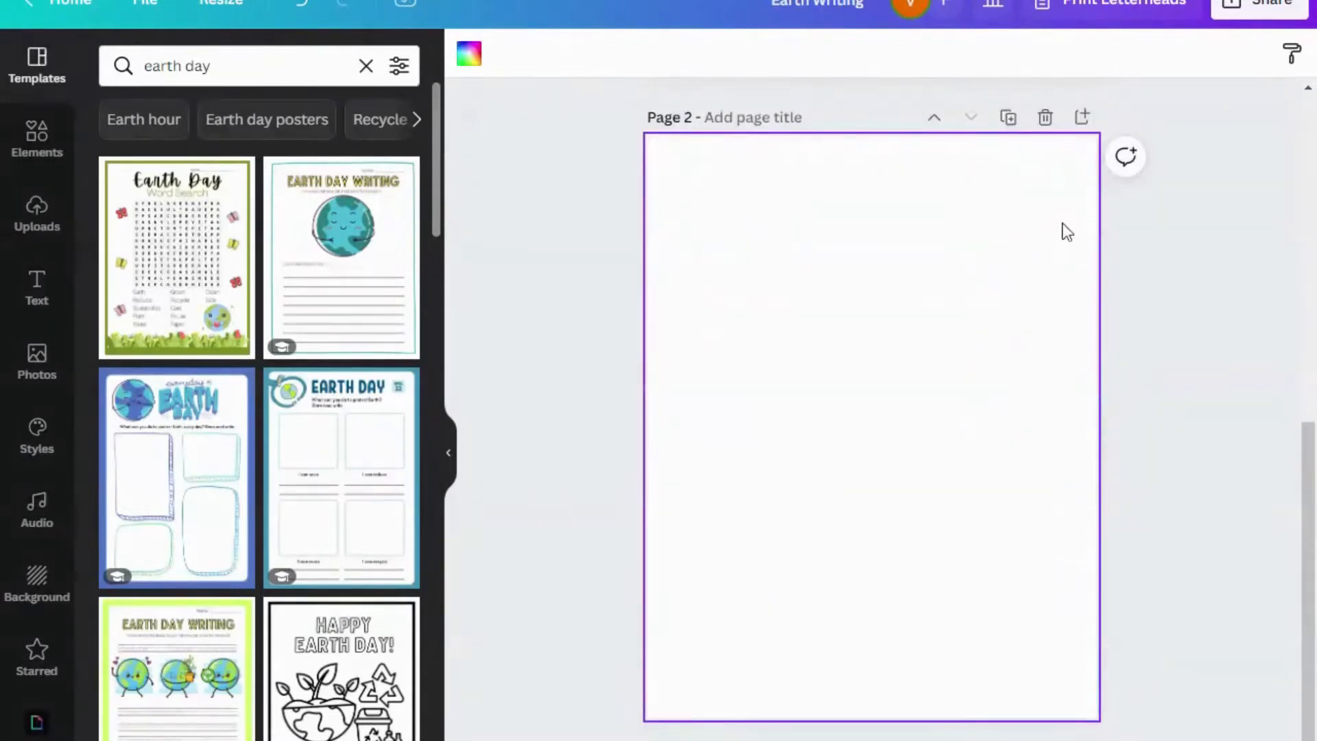
pyautogui.click(1044, 126)
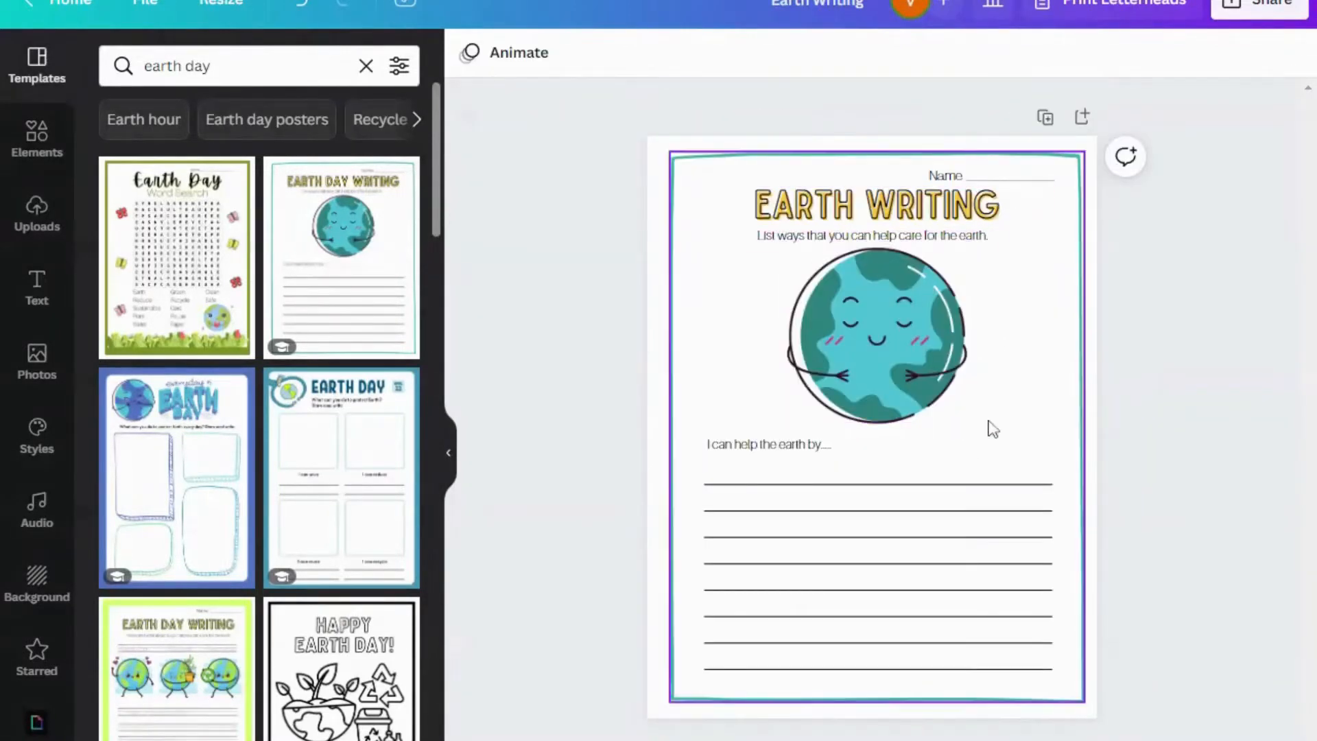
# - Delete the globe illustration from the worksheet and undo the deletion
pyautogui.click(922, 361)
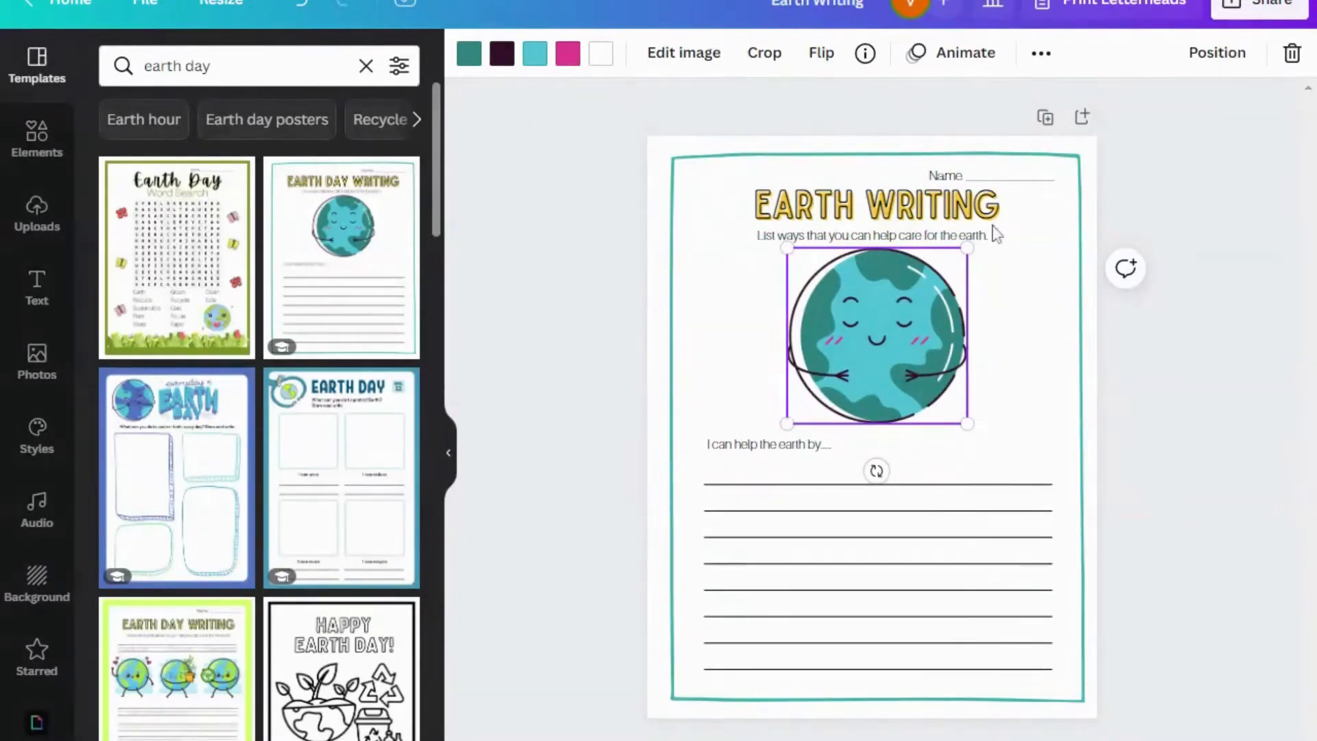
pyautogui.click(1289, 58)
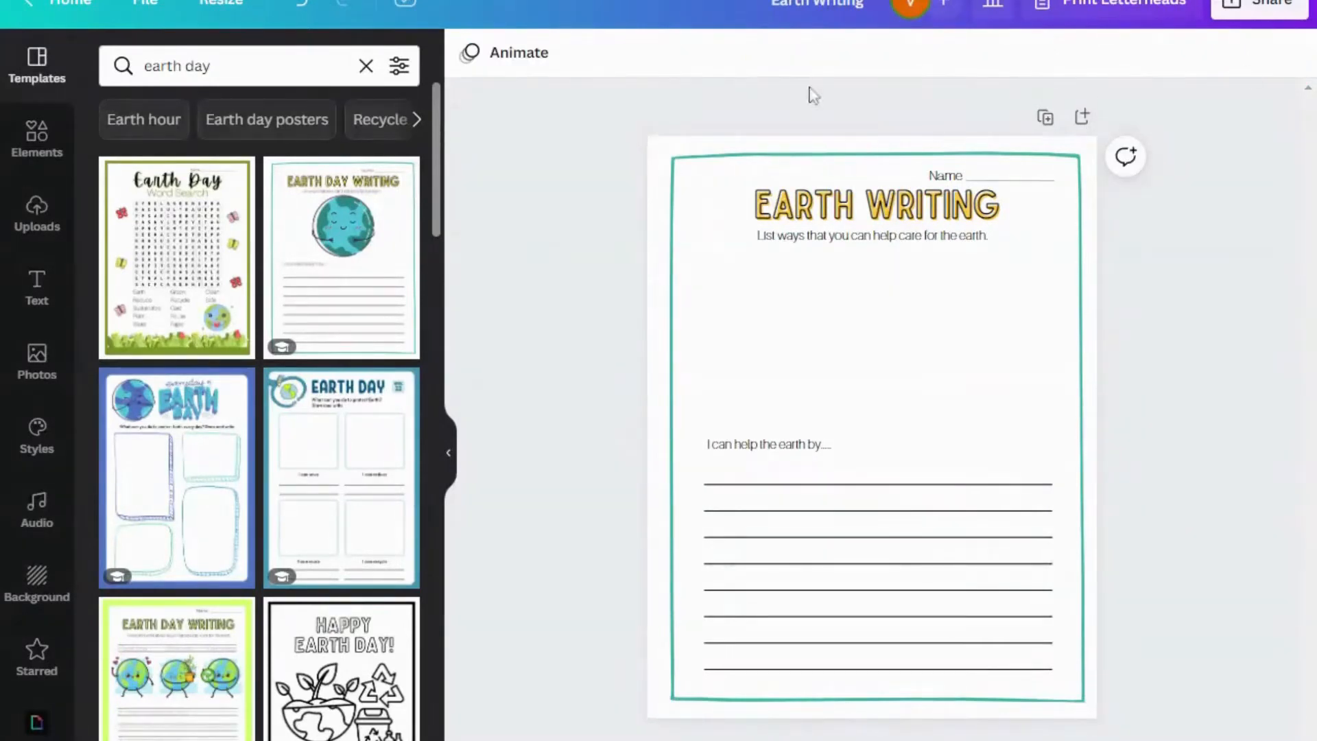
pyautogui.click(304, 3)
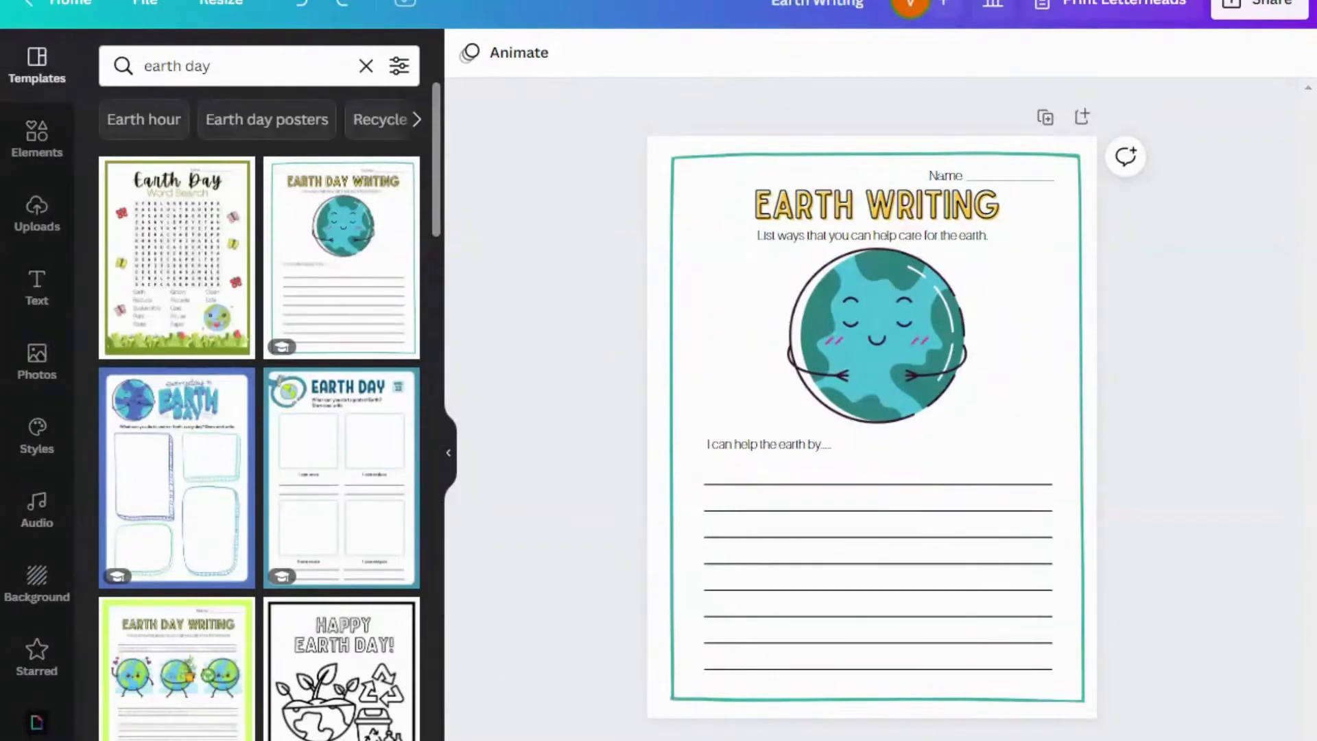
# - Add a blank second page and insert a heading on it reading "Earth Day"
pyautogui.click(845, 737)
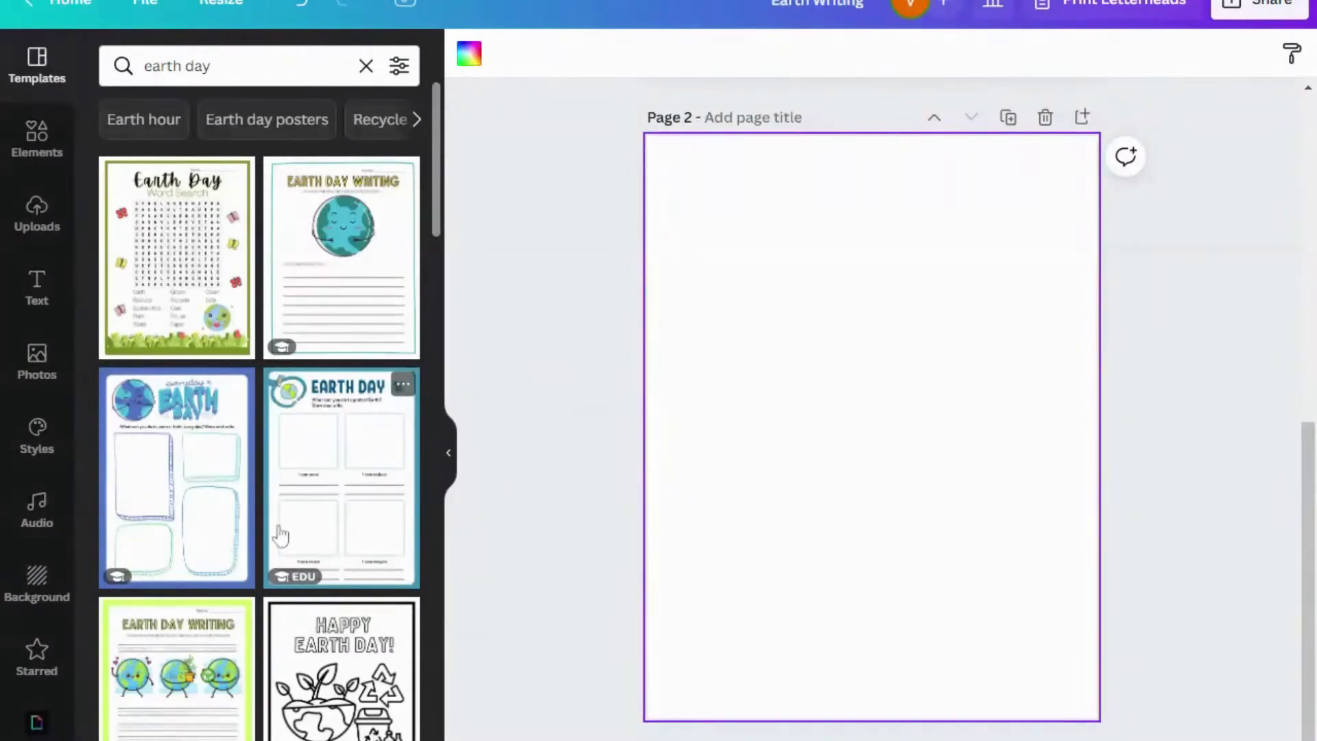
pyautogui.click(39, 288)
pyautogui.click(190, 194)
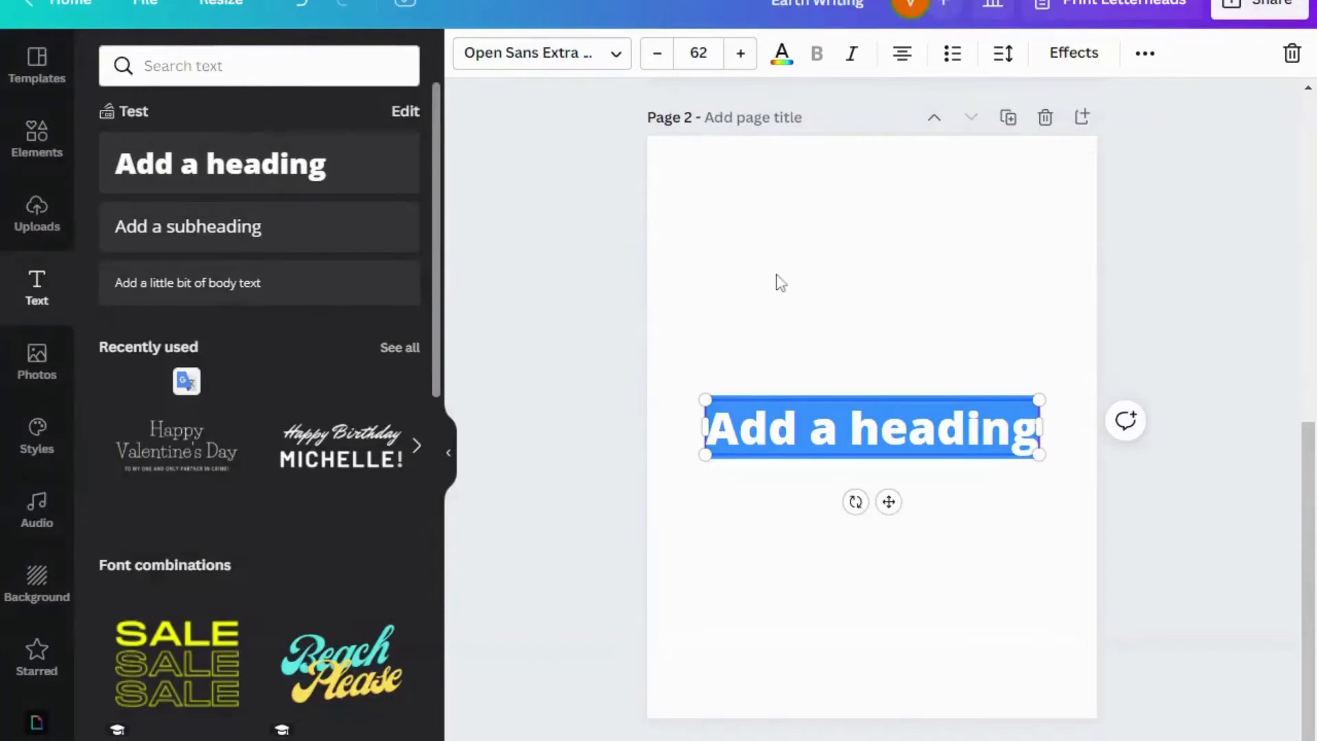
pyautogui.write('Earth Day!')
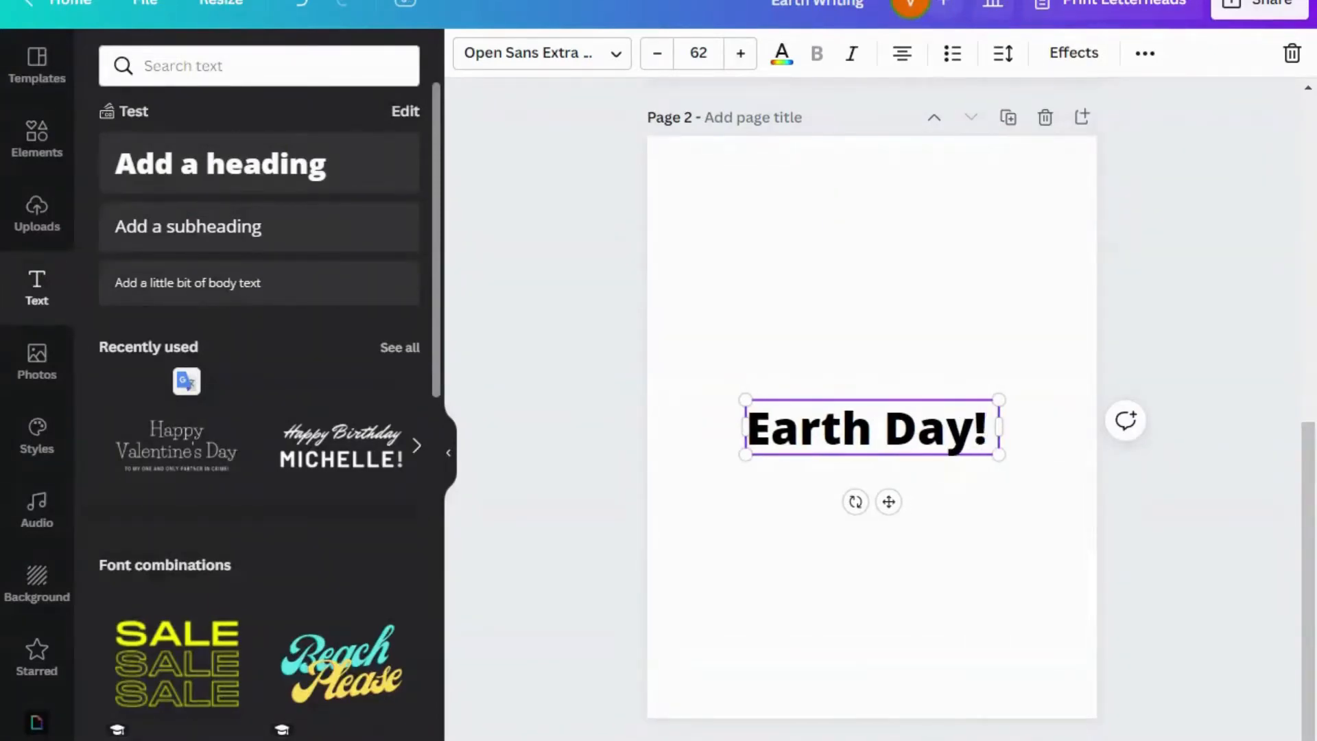
pyautogui.press('BackSpace')
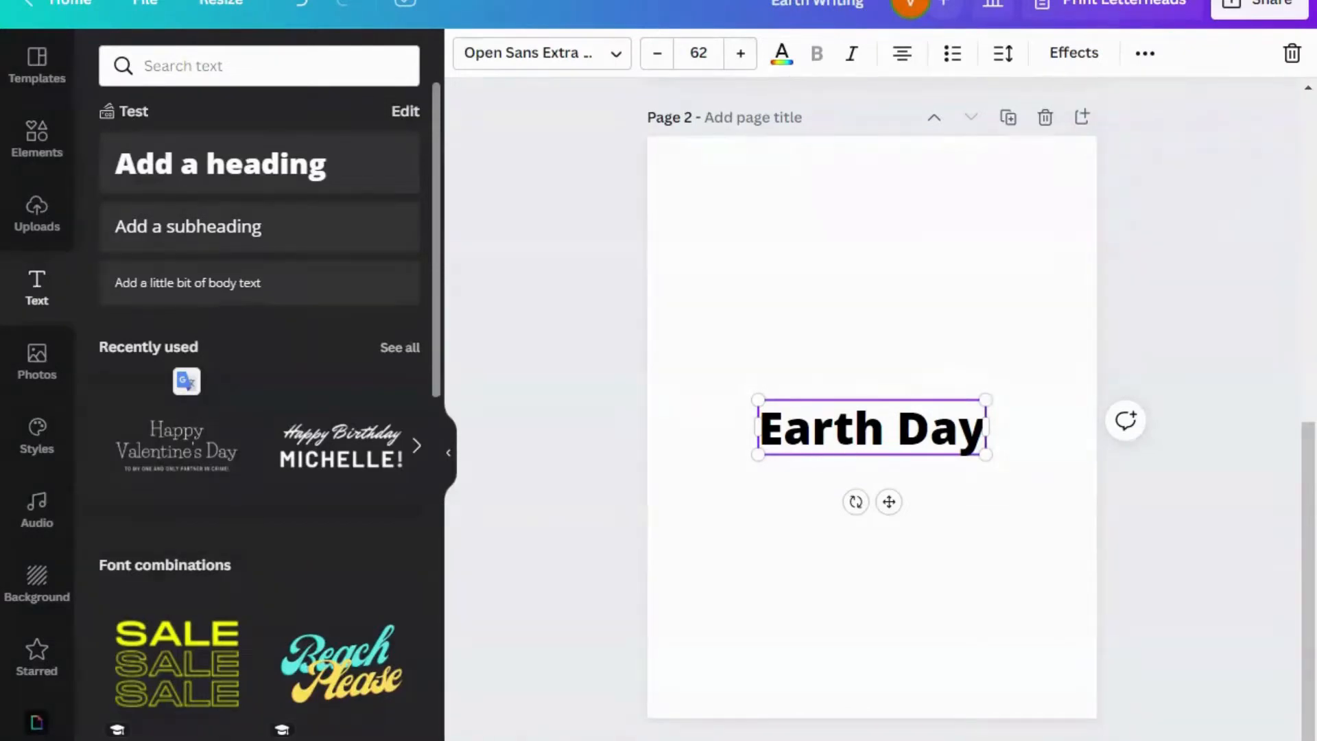
# - Apply the Hollow text effect to the "Earth Day" heading with a thickness of 73
pyautogui.scroll(8, 826, 394)
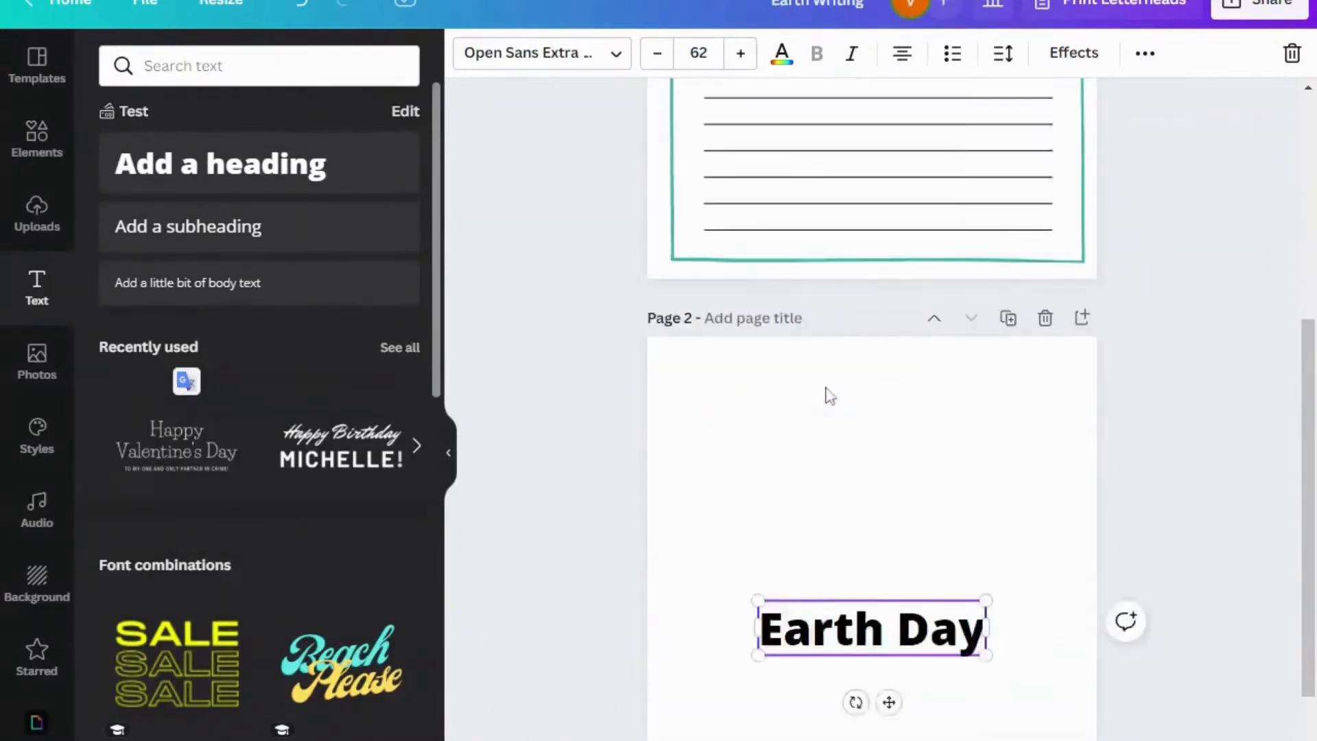
pyautogui.scroll(-8, 824, 397)
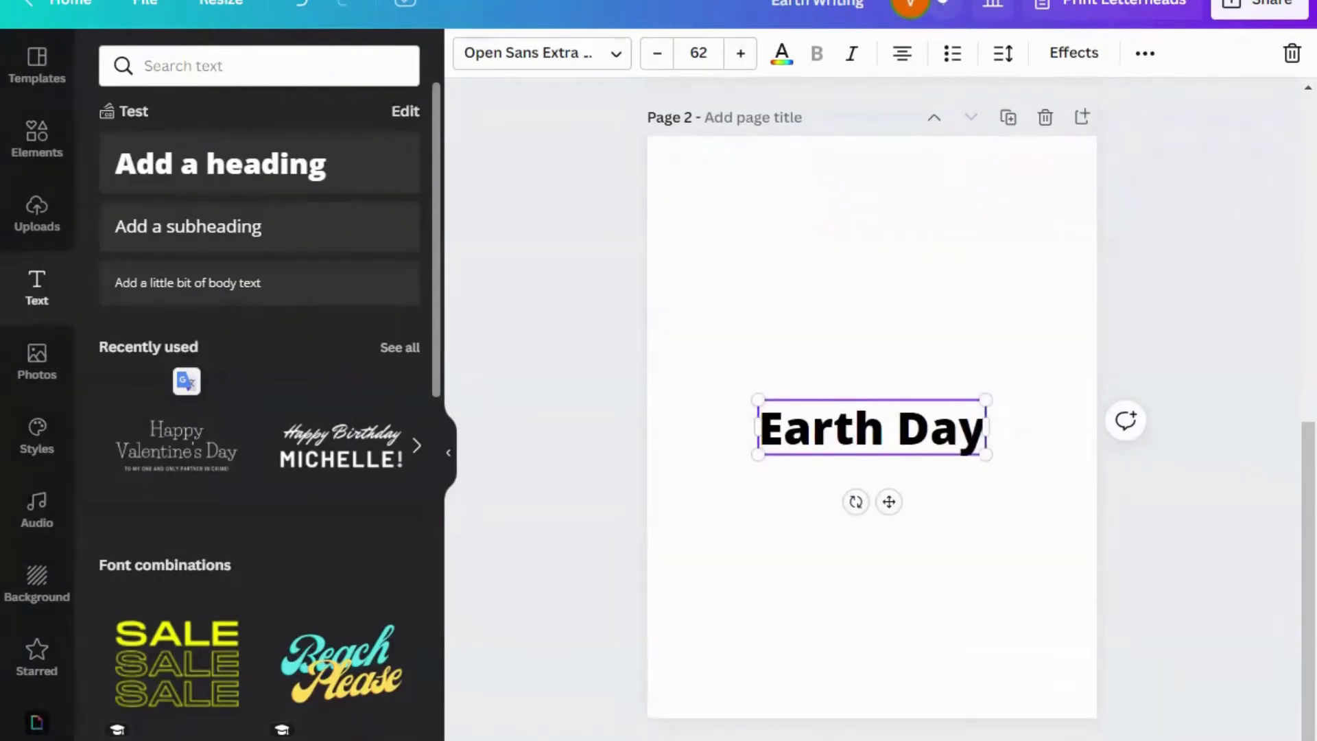
pyautogui.click(1074, 53)
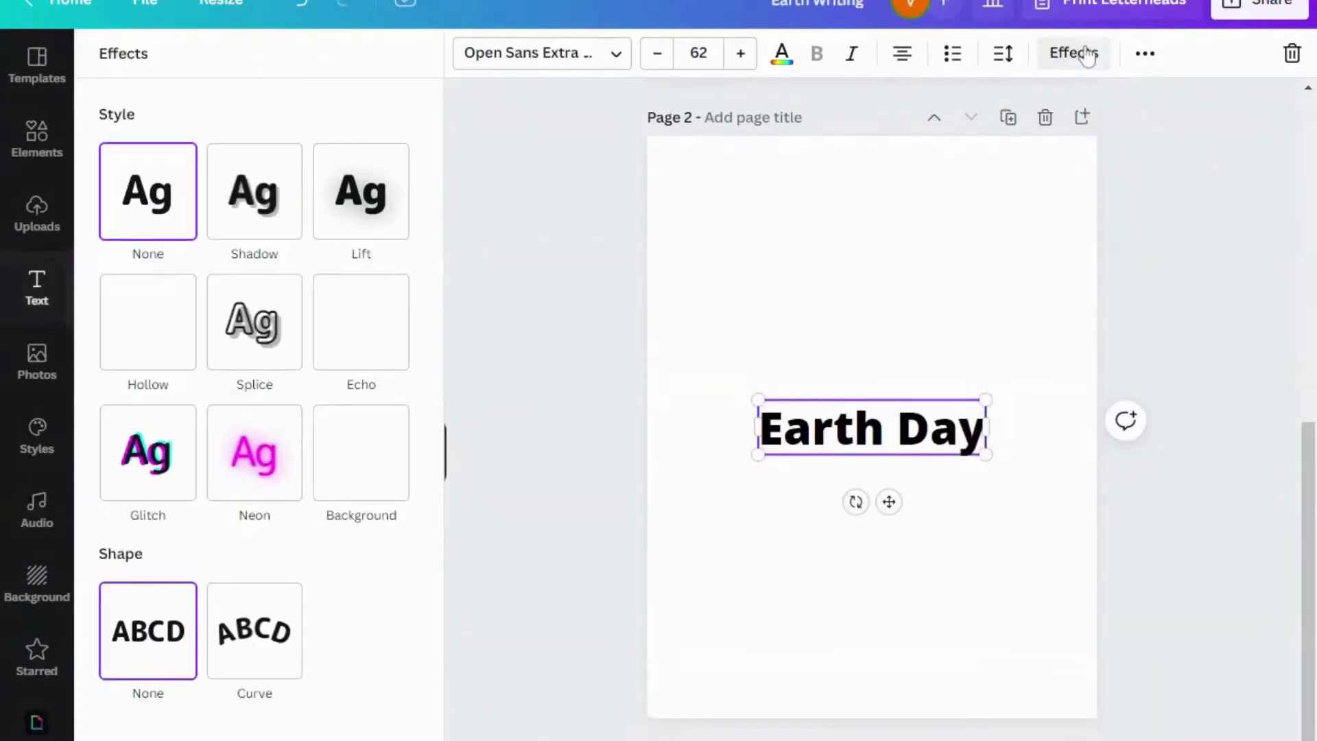
pyautogui.click(173, 333)
pyautogui.moveTo(258, 446); pyautogui.dragTo(325, 444)
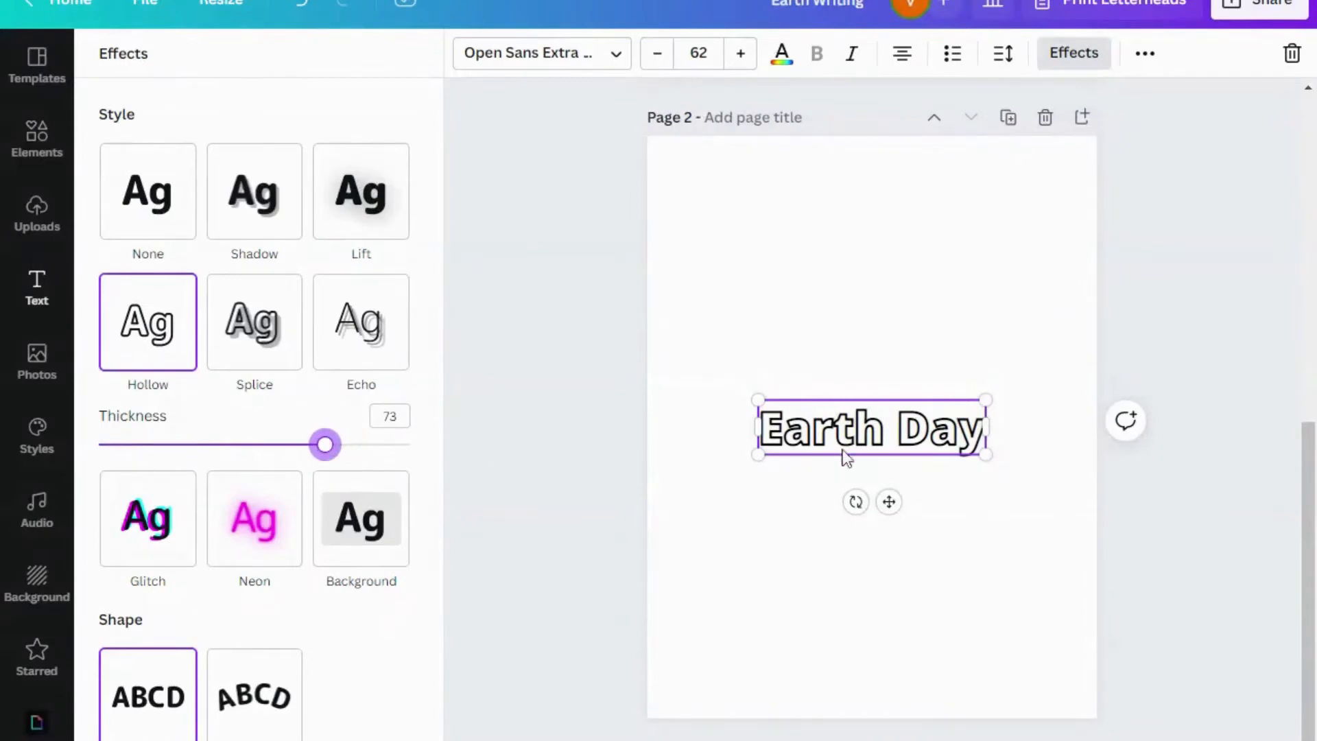
# - Enlarge the "Earth Day" heading to font size 98 and centre it near the top of page 2
pyautogui.moveTo(758, 454); pyautogui.dragTo(672, 476)
pyautogui.moveTo(853, 456); pyautogui.dragTo(881, 257)
pyautogui.moveTo(1006, 272); pyautogui.dragTo(1040, 303)
pyautogui.moveTo(920, 258); pyautogui.dragTo(922, 258)
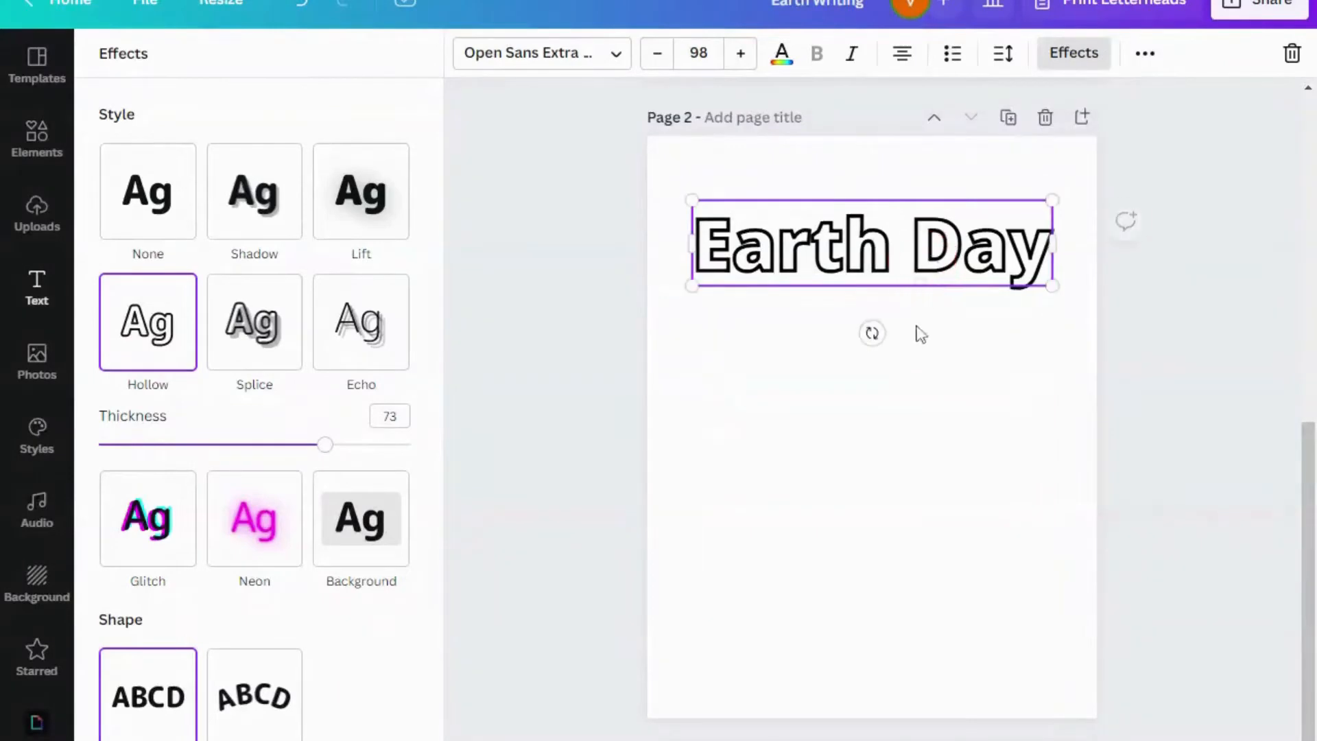
pyautogui.click(555, 374)
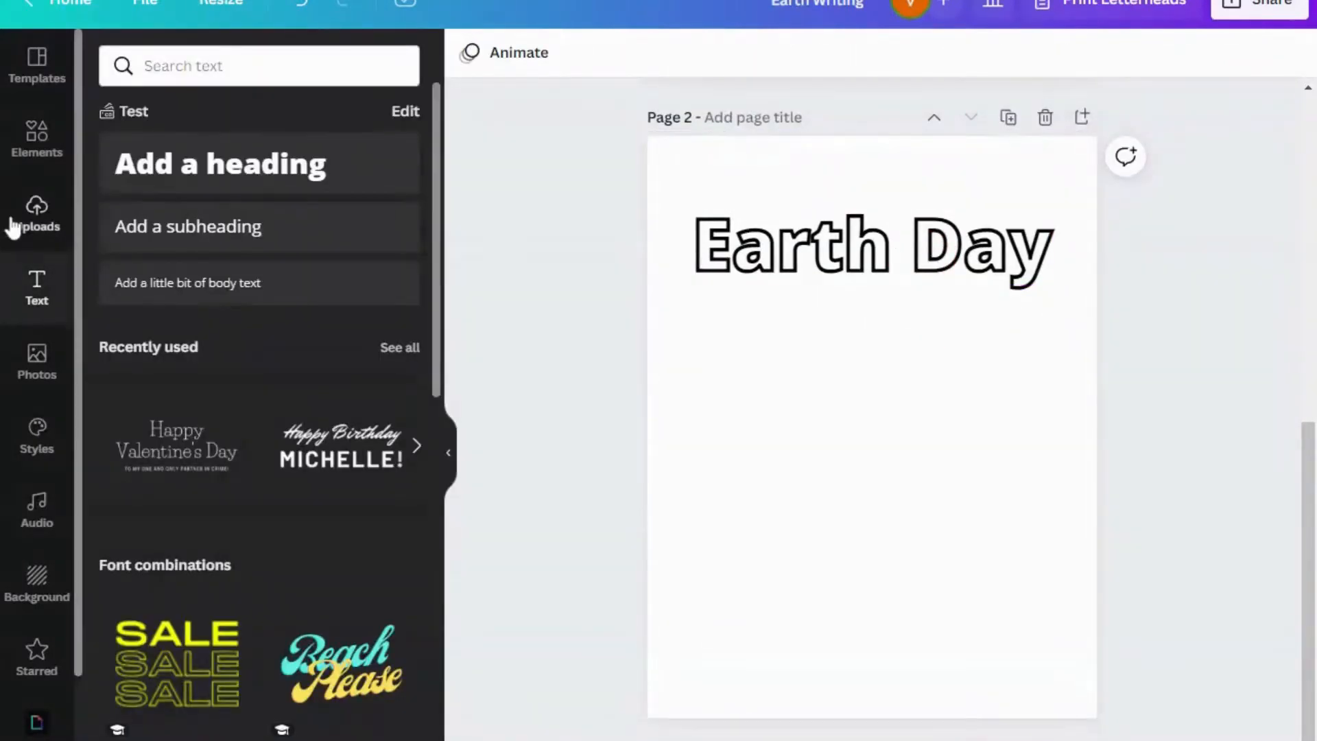
# - Add the graphic of a heart hugging the Earth, enlarge it and centre it below the "Earth Day" heading
pyautogui.click(38, 141)
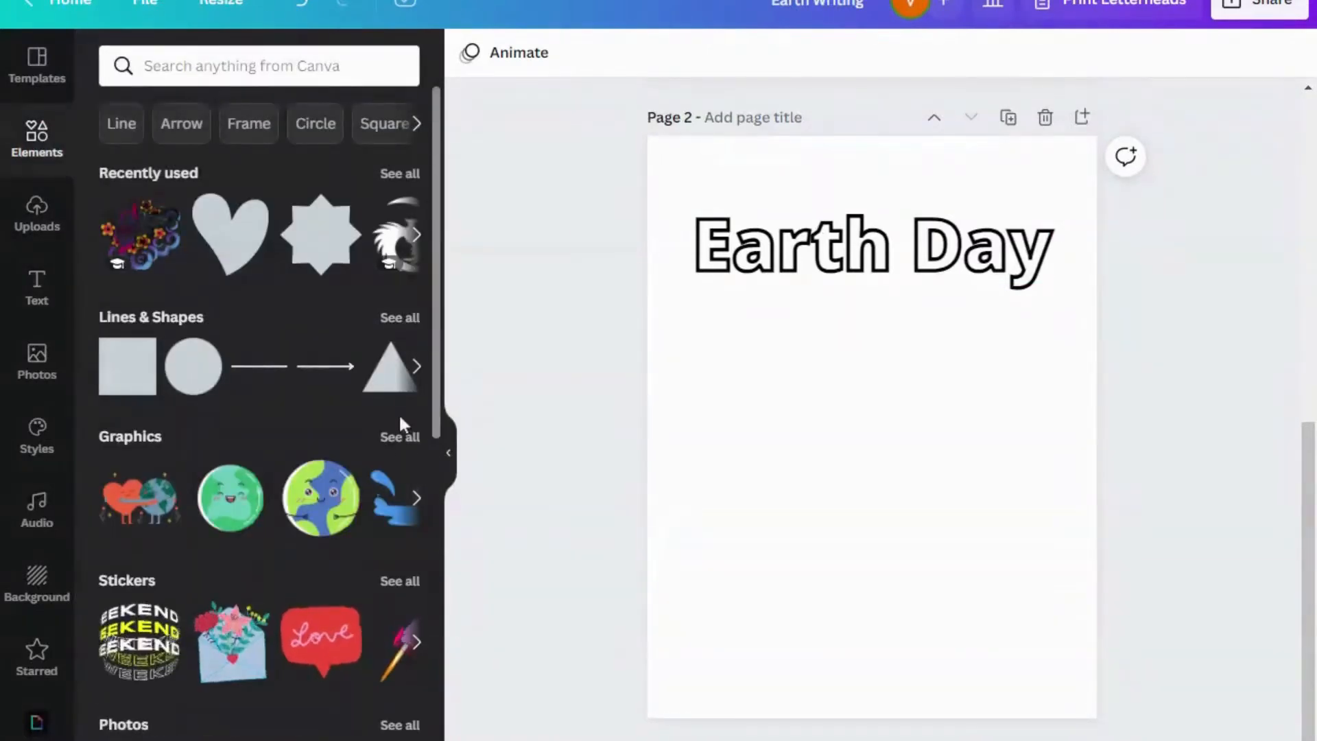
pyautogui.click(113, 506)
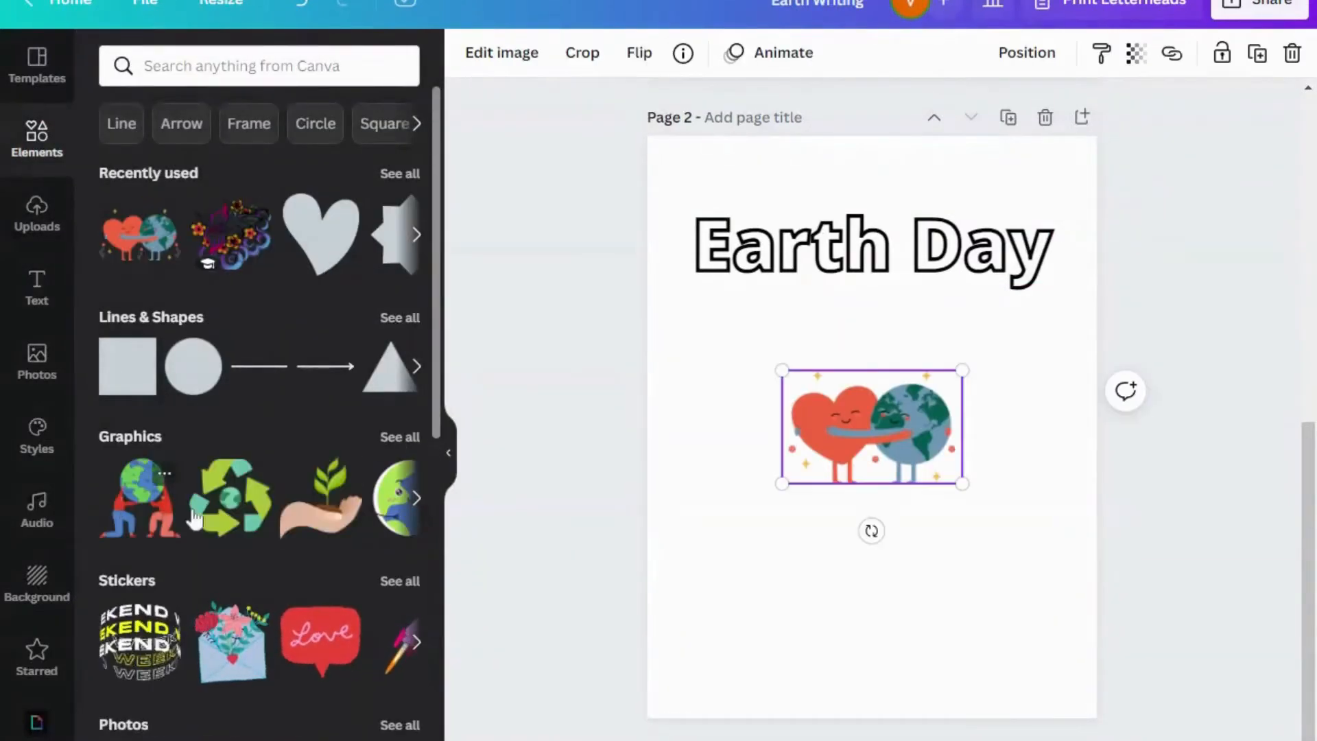
pyautogui.moveTo(782, 482); pyautogui.dragTo(679, 548)
pyautogui.moveTo(833, 473); pyautogui.dragTo(888, 451)
pyautogui.click(958, 610)
pyautogui.click(940, 596)
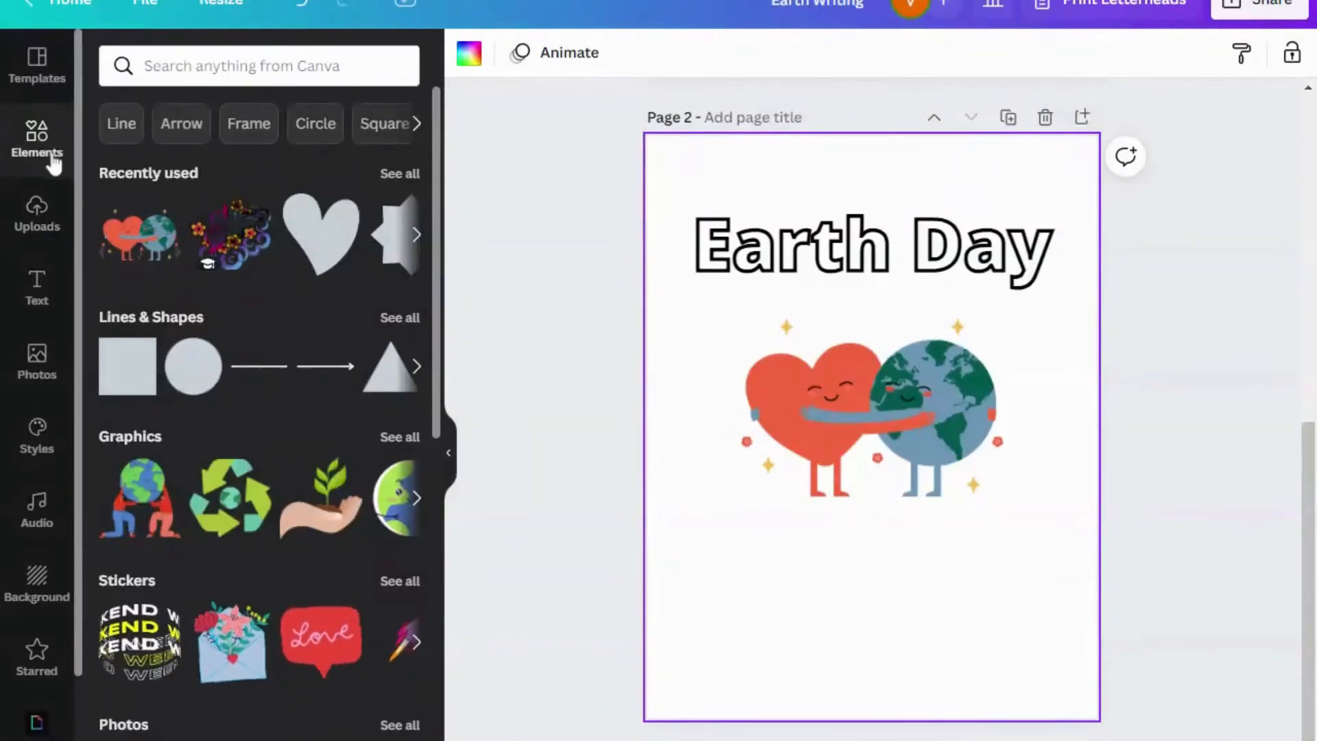
# - Add a starburst shape to the lower-left area of page 2 and rotate it slightly
pyautogui.click(405, 319)
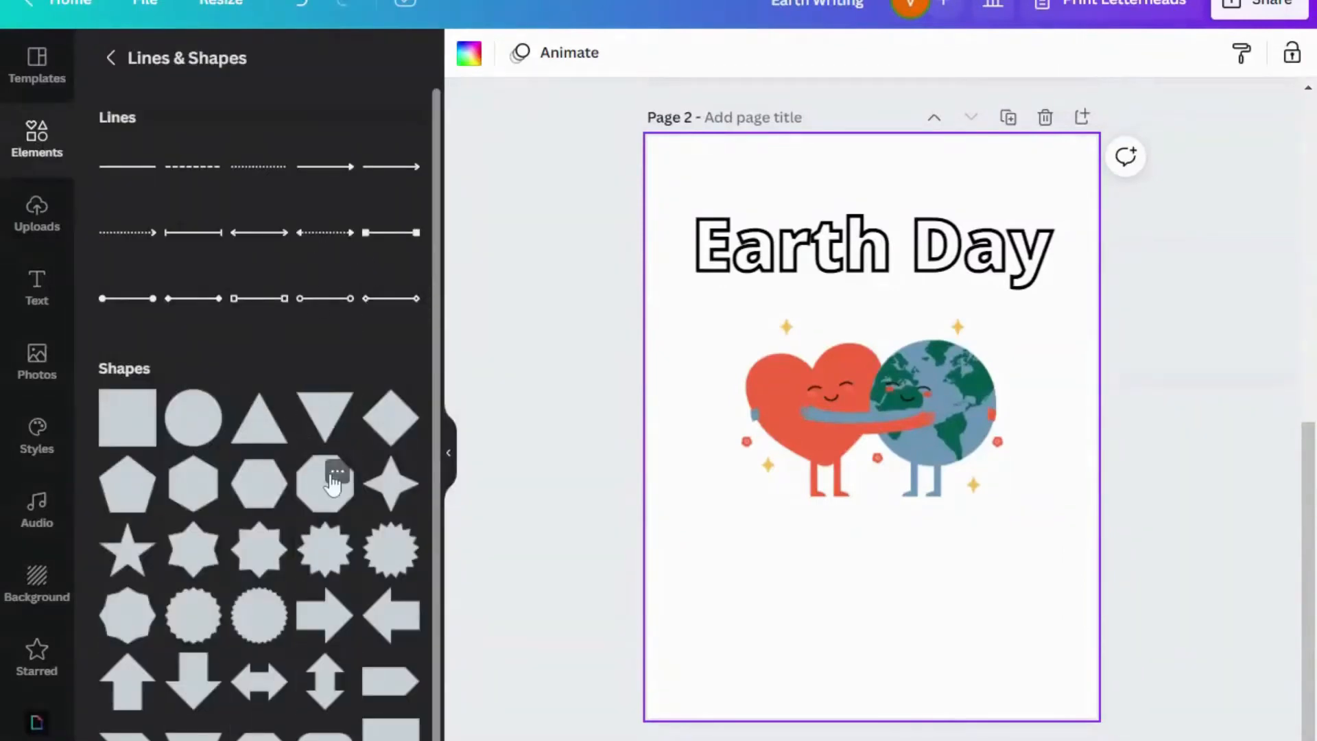
pyautogui.click(323, 541)
pyautogui.moveTo(854, 473); pyautogui.dragTo(714, 664)
pyautogui.moveTo(731, 730); pyautogui.dragTo(793, 714)
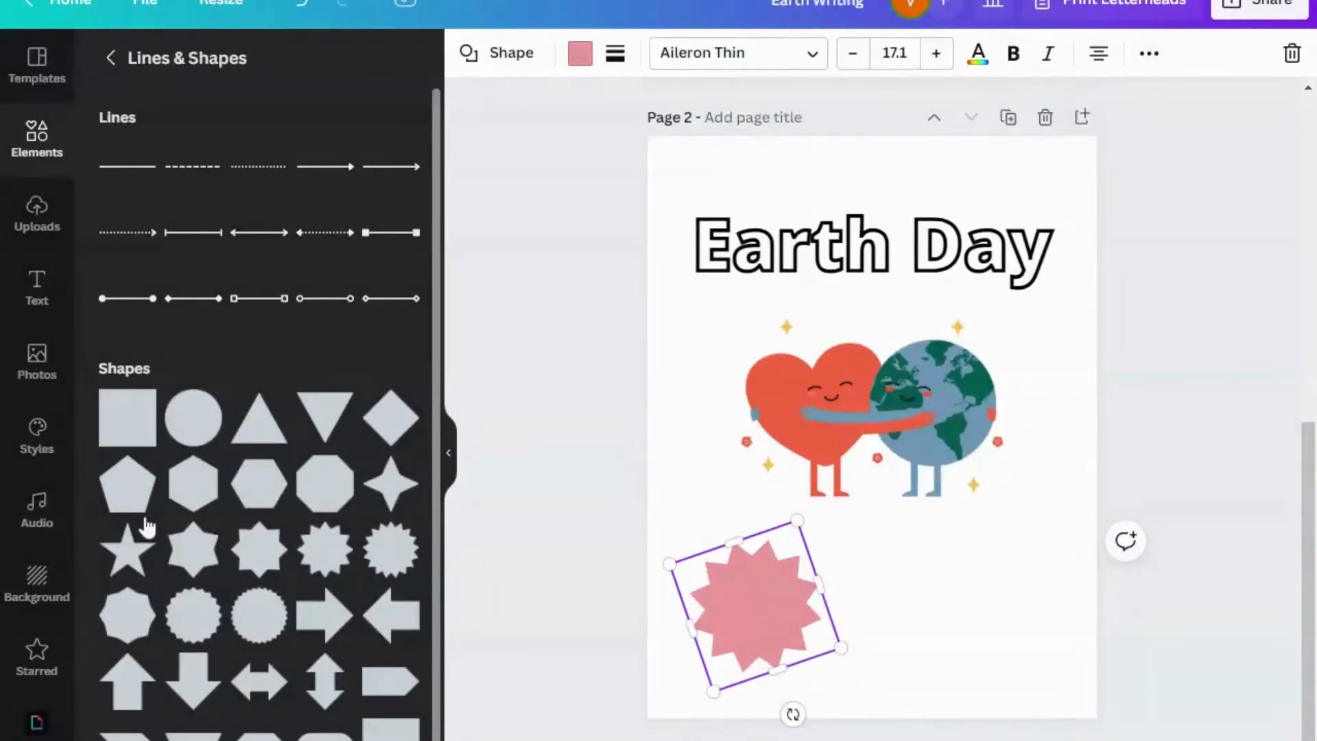
# - Add a black line with diamond ends above the "Earth Day" heading, increase its line weight and centre it on the page
pyautogui.click(127, 166)
pyautogui.moveTo(841, 179); pyautogui.dragTo(1076, 181)
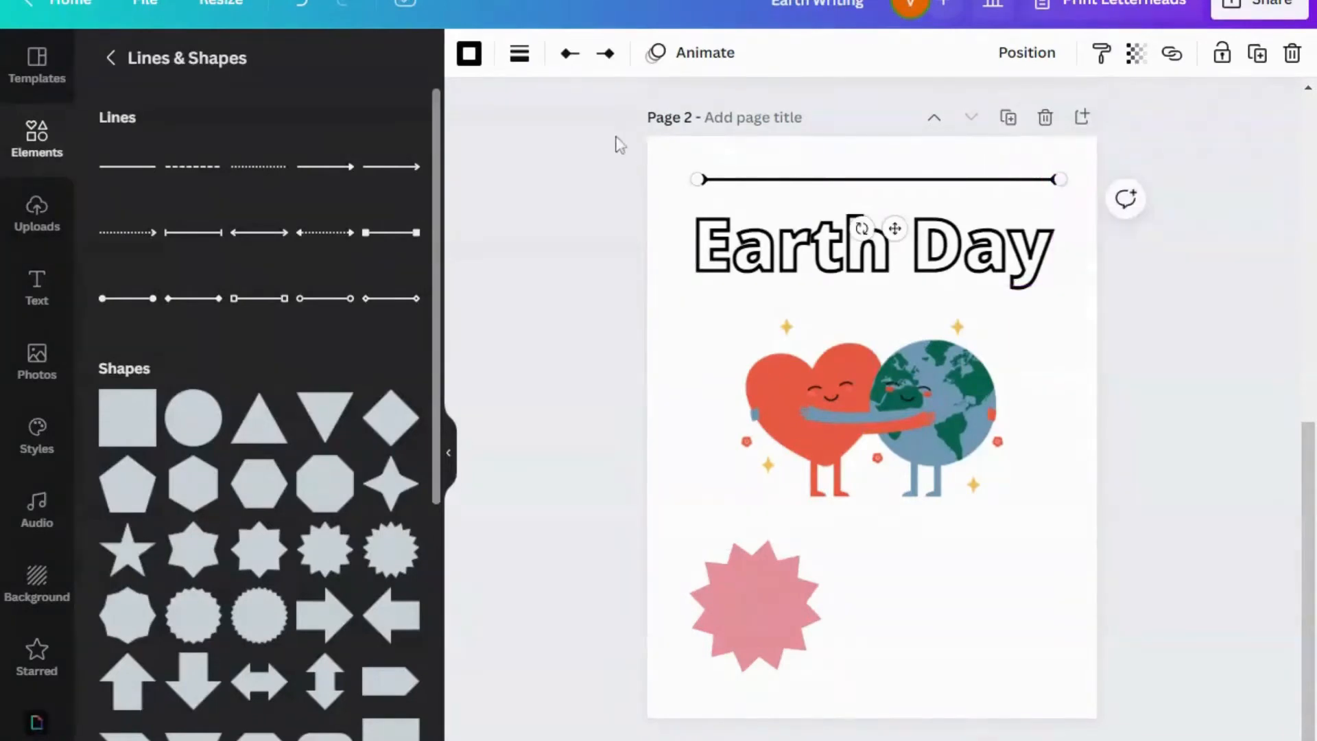
pyautogui.click(524, 54)
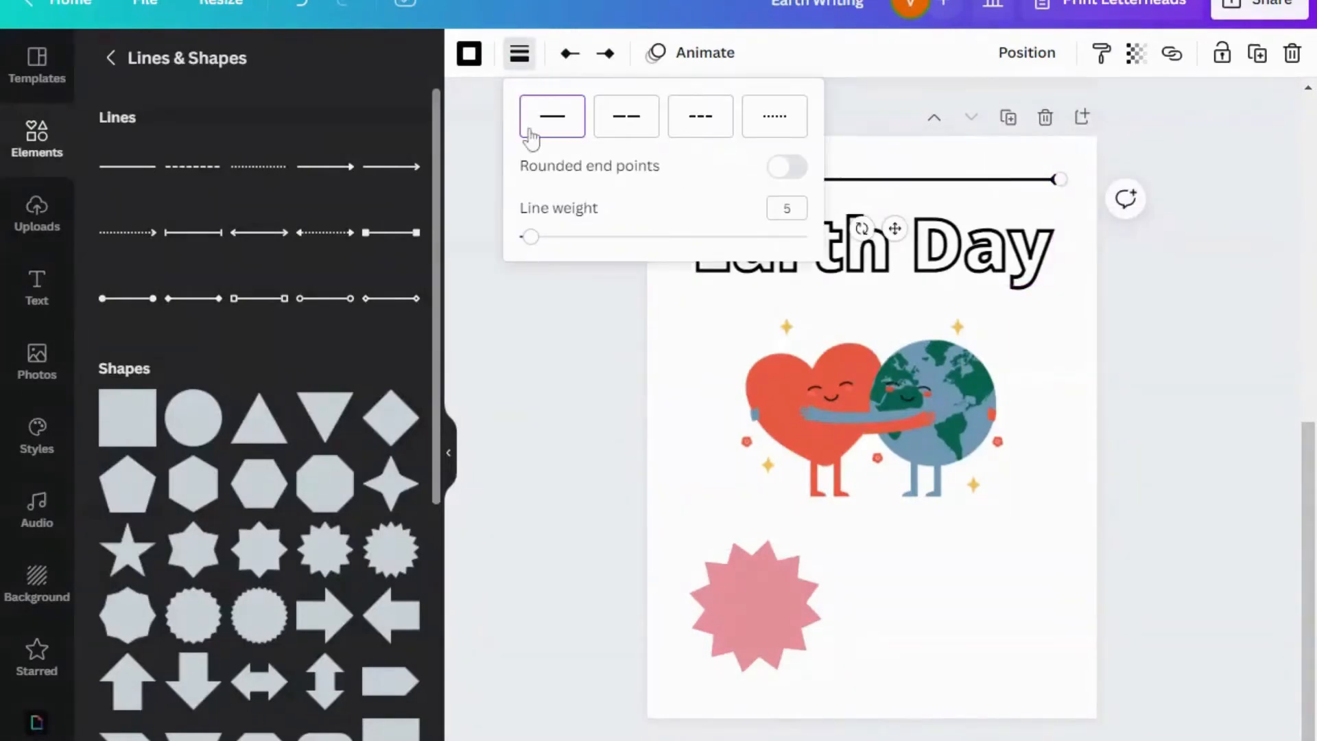
pyautogui.moveTo(531, 240); pyautogui.dragTo(552, 240)
pyautogui.click(549, 343)
pyautogui.moveTo(911, 184); pyautogui.dragTo(907, 182)
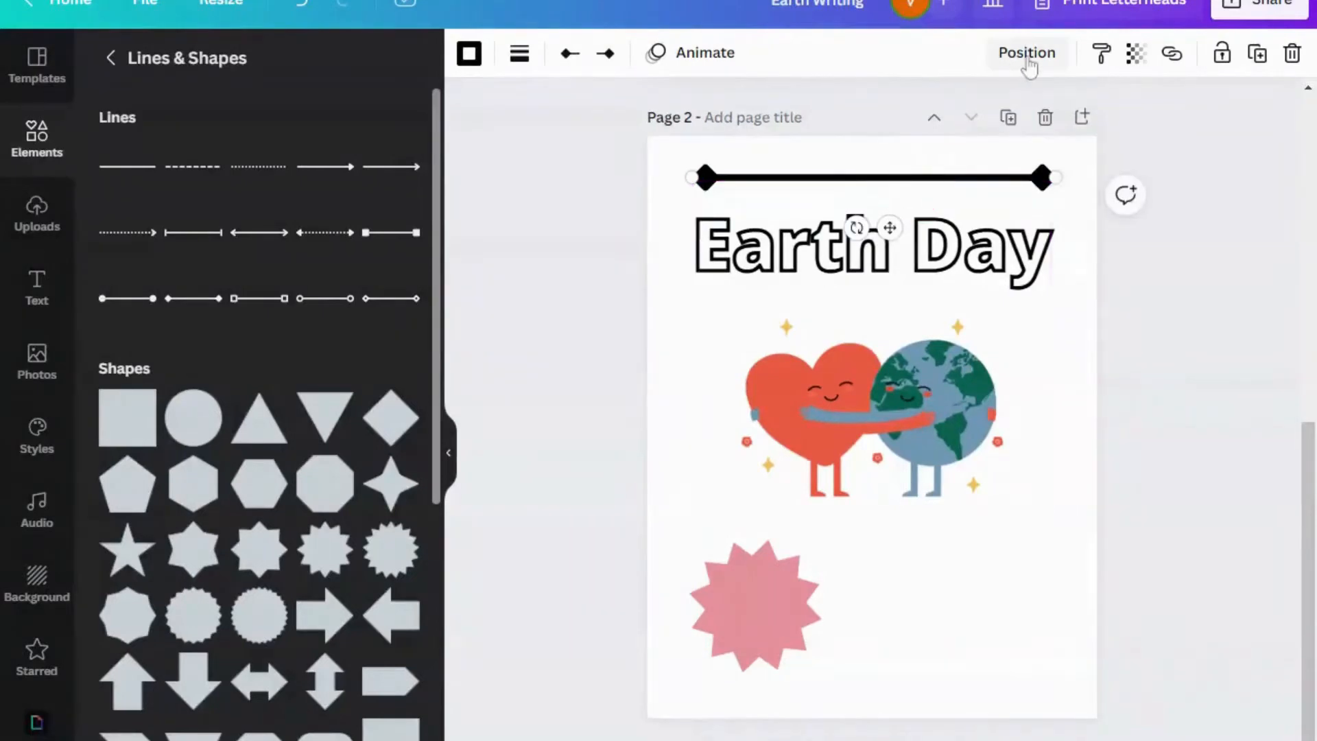
pyautogui.click(1027, 53)
pyautogui.click(939, 245)
pyautogui.click(1220, 313)
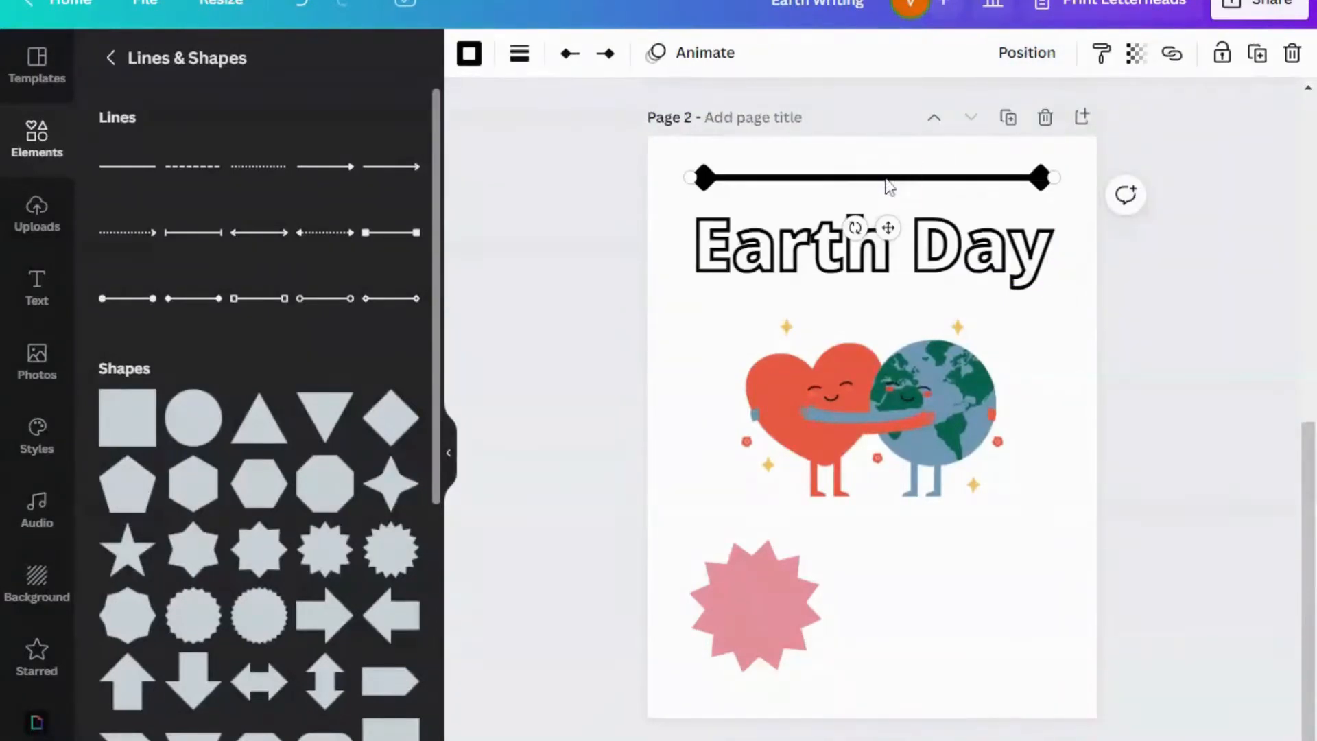
# - Place a copy of the diamond-ended line near the bottom of page 2 and centre the starburst just above it
pyautogui.moveTo(882, 197); pyautogui.dragTo(872, 678)
pyautogui.moveTo(873, 678); pyautogui.dragTo(870, 677)
pyautogui.moveTo(782, 607); pyautogui.dragTo(903, 603)
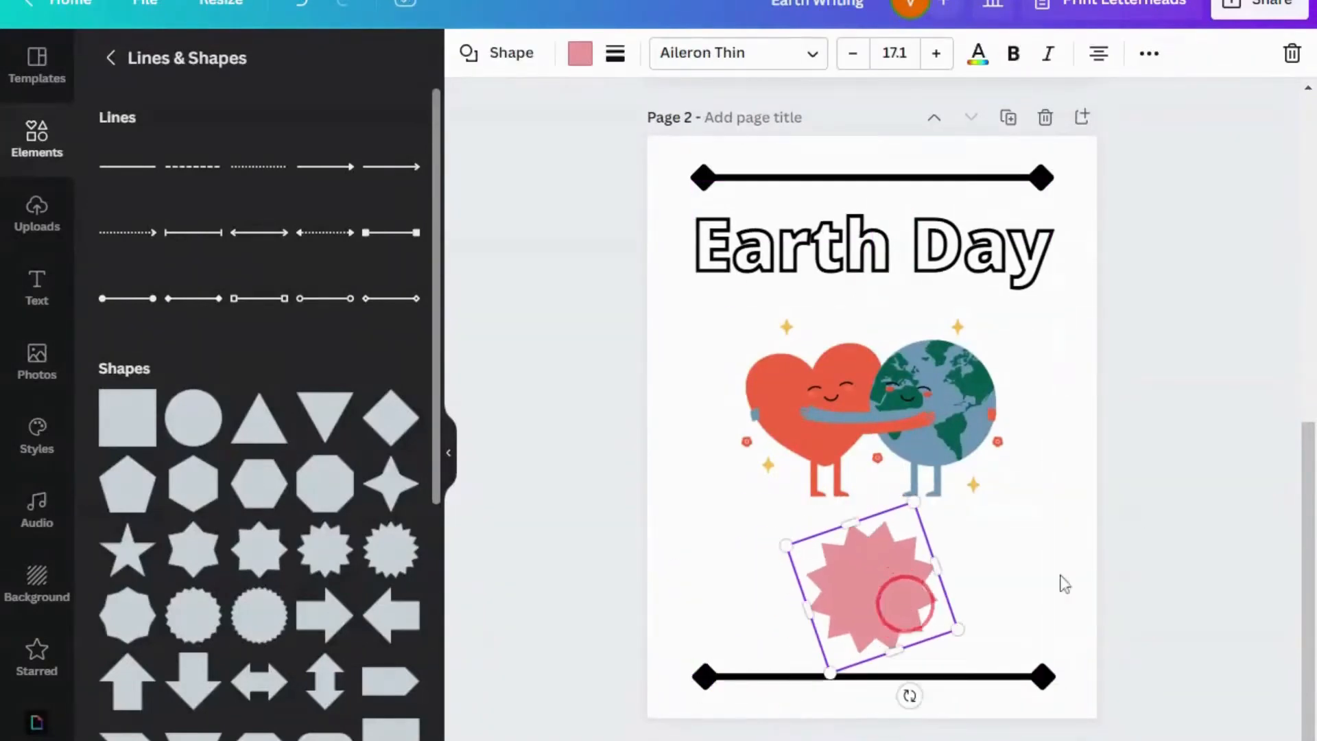
pyautogui.click(1214, 500)
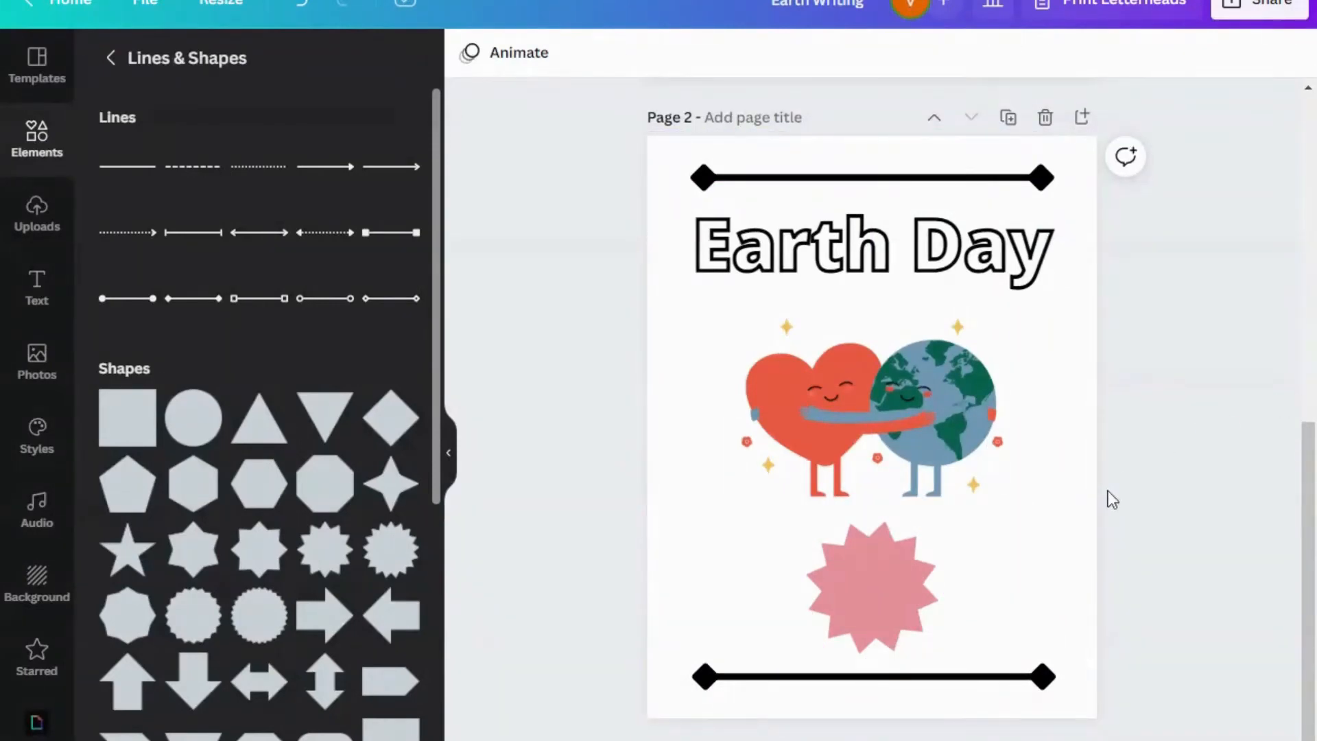
# - Open the download settings for the design and choose PNG as the file type
pyautogui.scroll(10, 1112, 498)
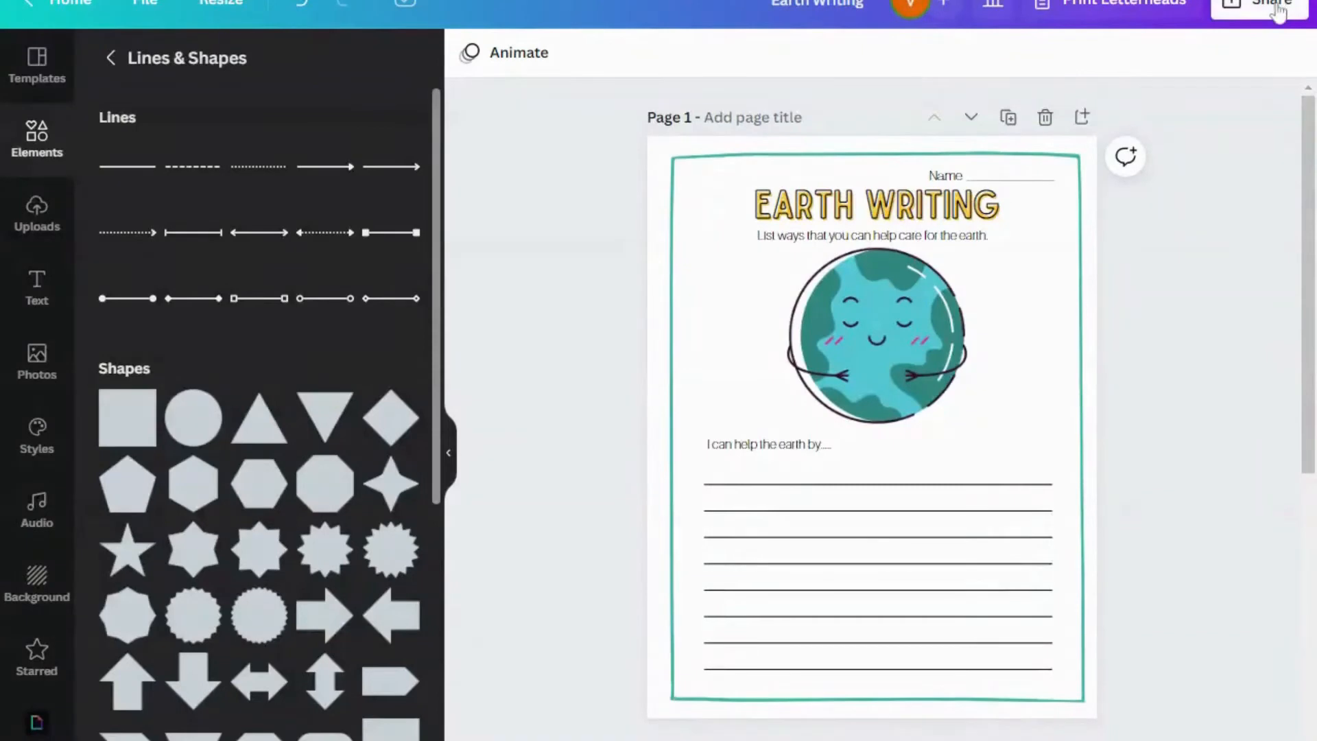
pyautogui.click(1254, 9)
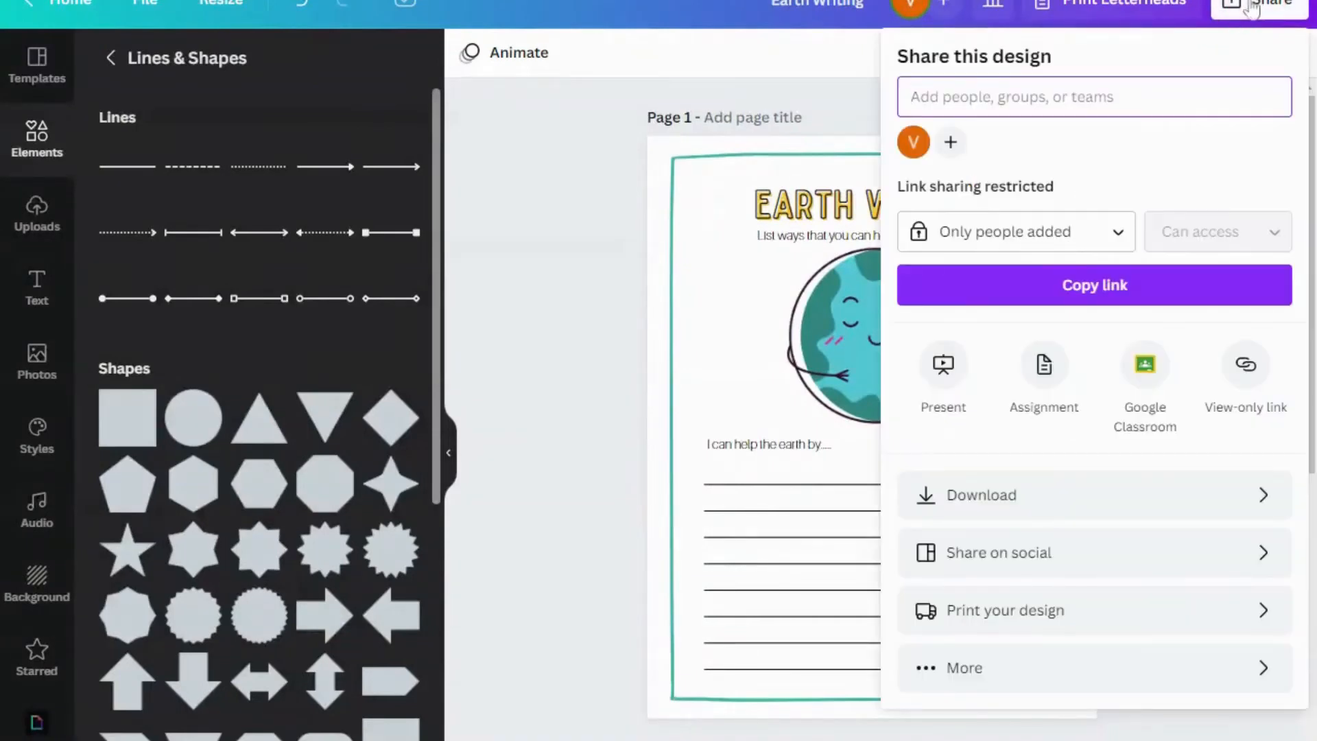
pyautogui.click(985, 508)
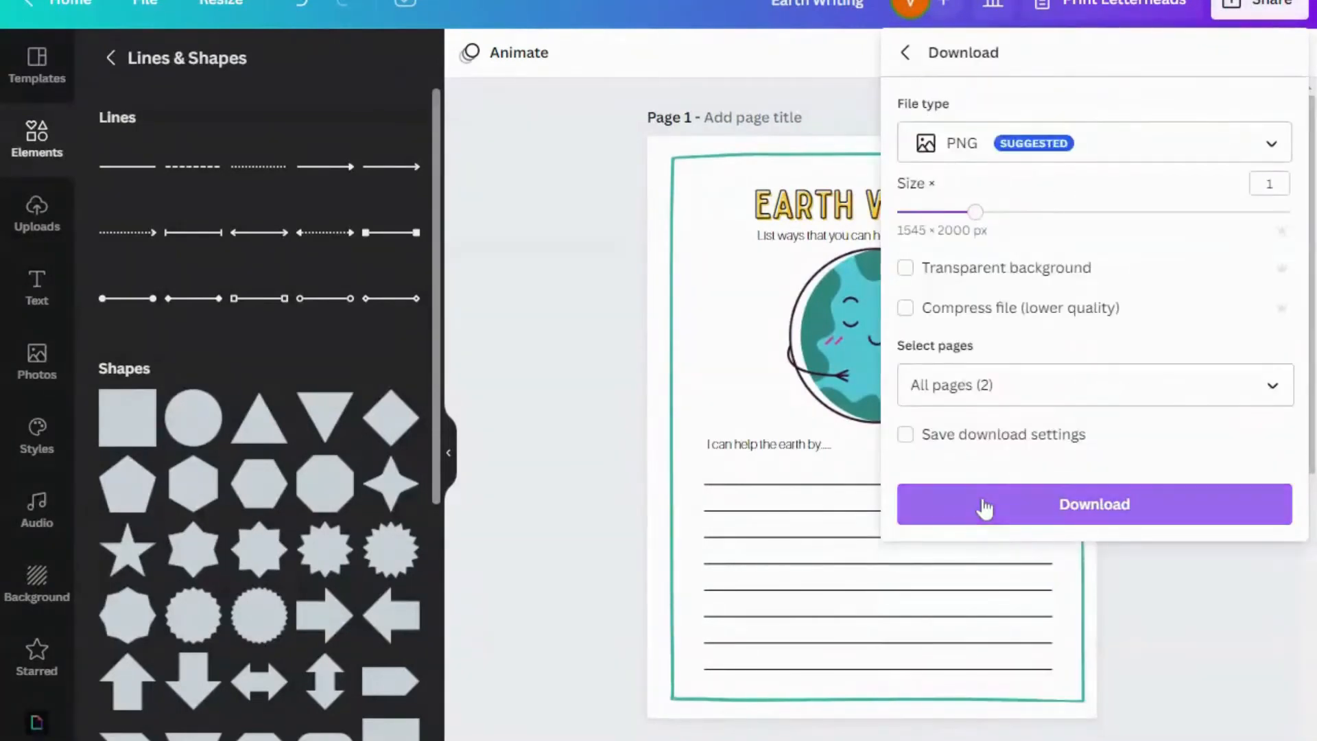
pyautogui.click(981, 159)
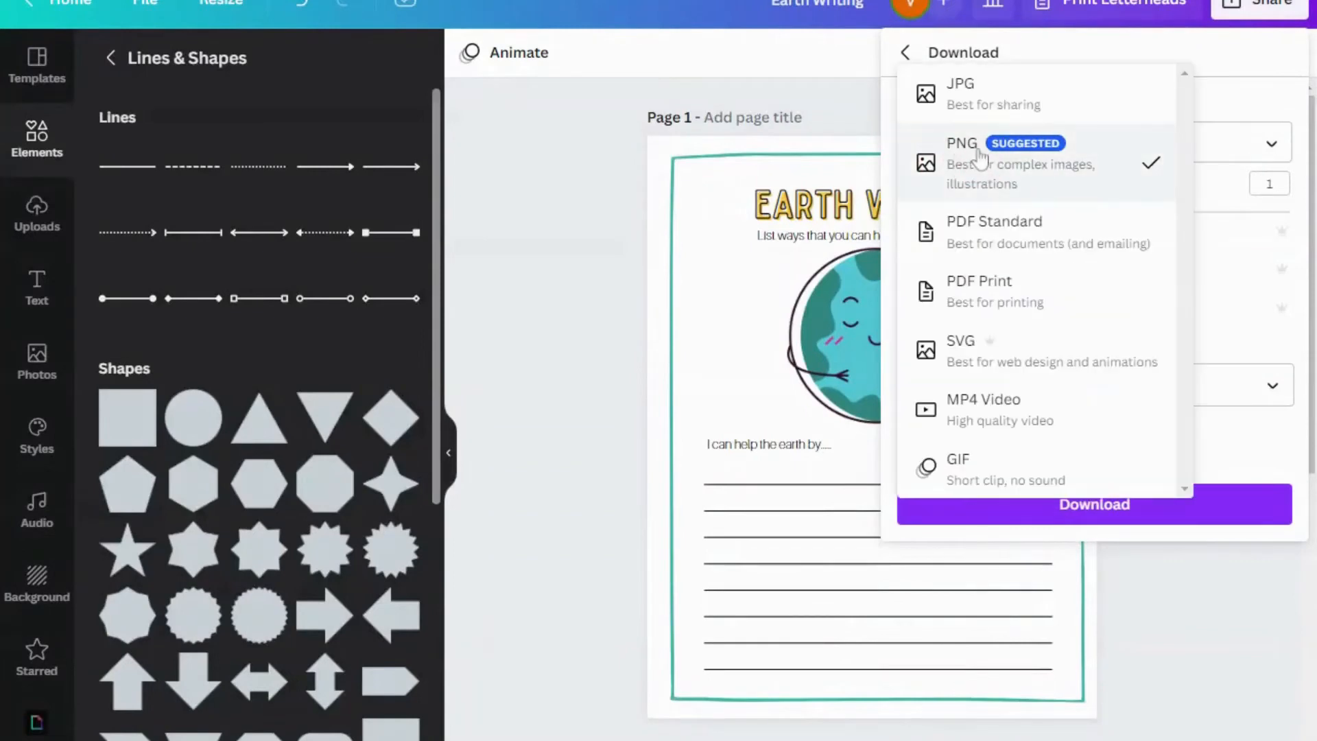
pyautogui.click(1006, 159)
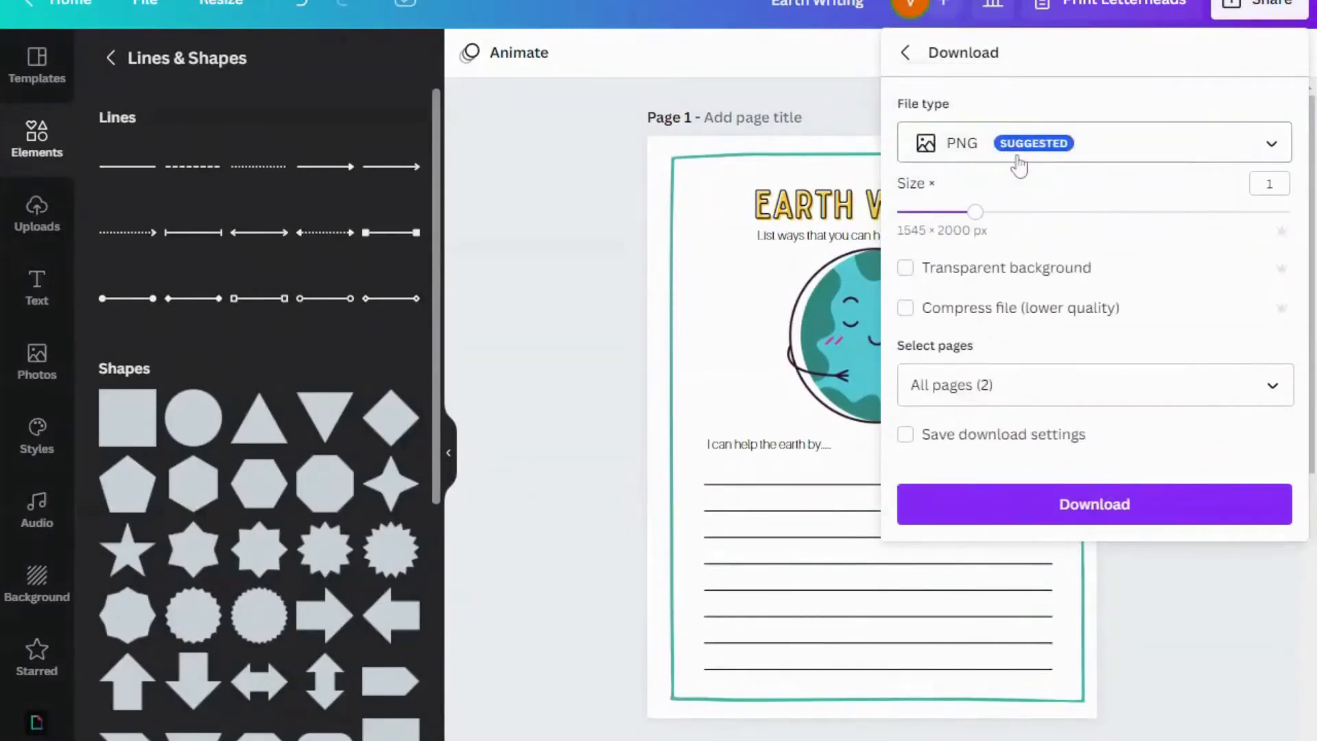
pyautogui.click(1019, 165)
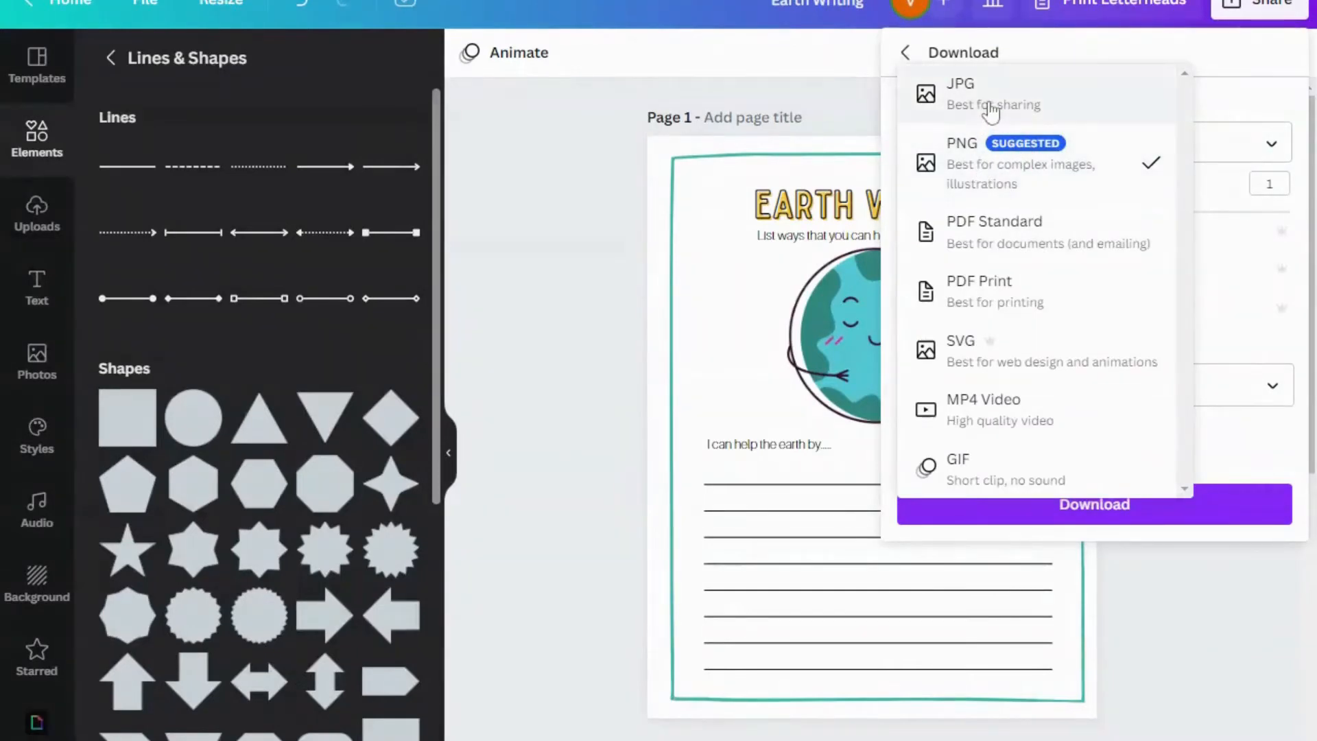
pyautogui.click(988, 169)
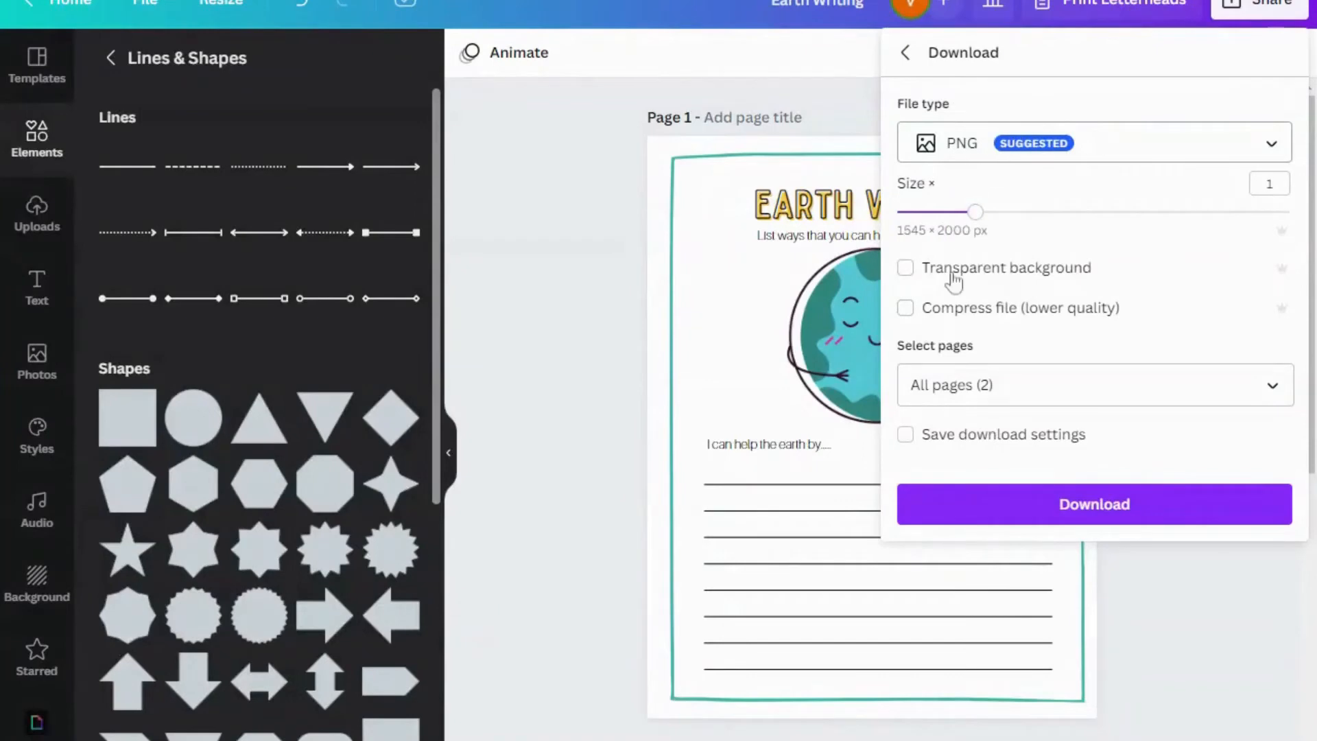
# - Limit the download to page 1 and download the worksheet
pyautogui.click(932, 385)
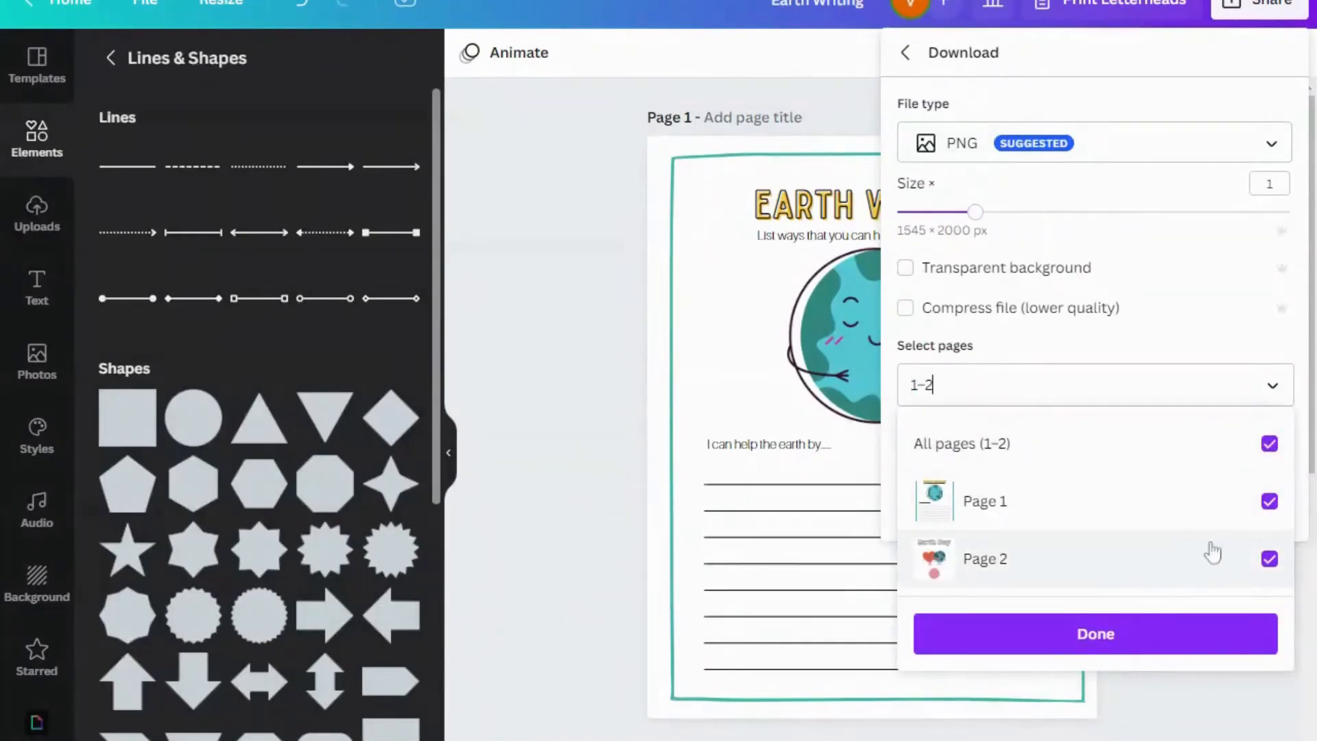
pyautogui.click(1270, 446)
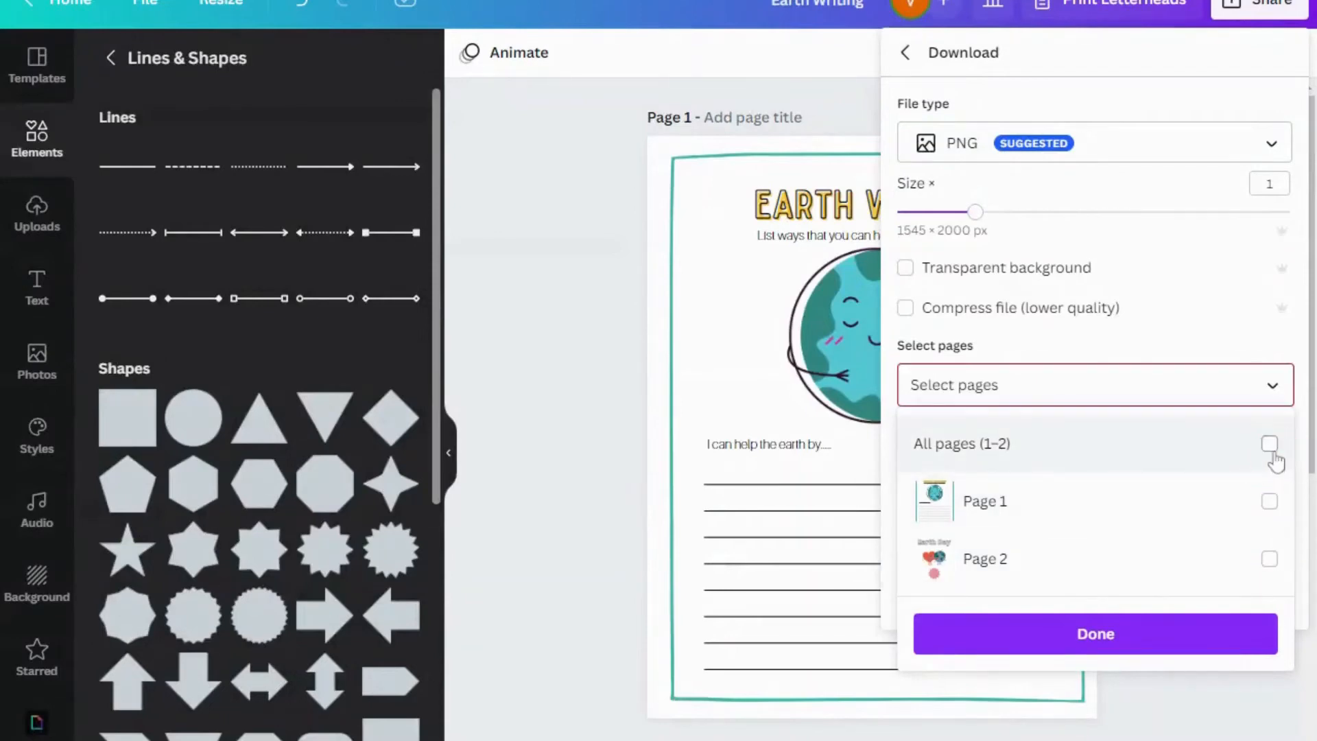
pyautogui.click(1269, 503)
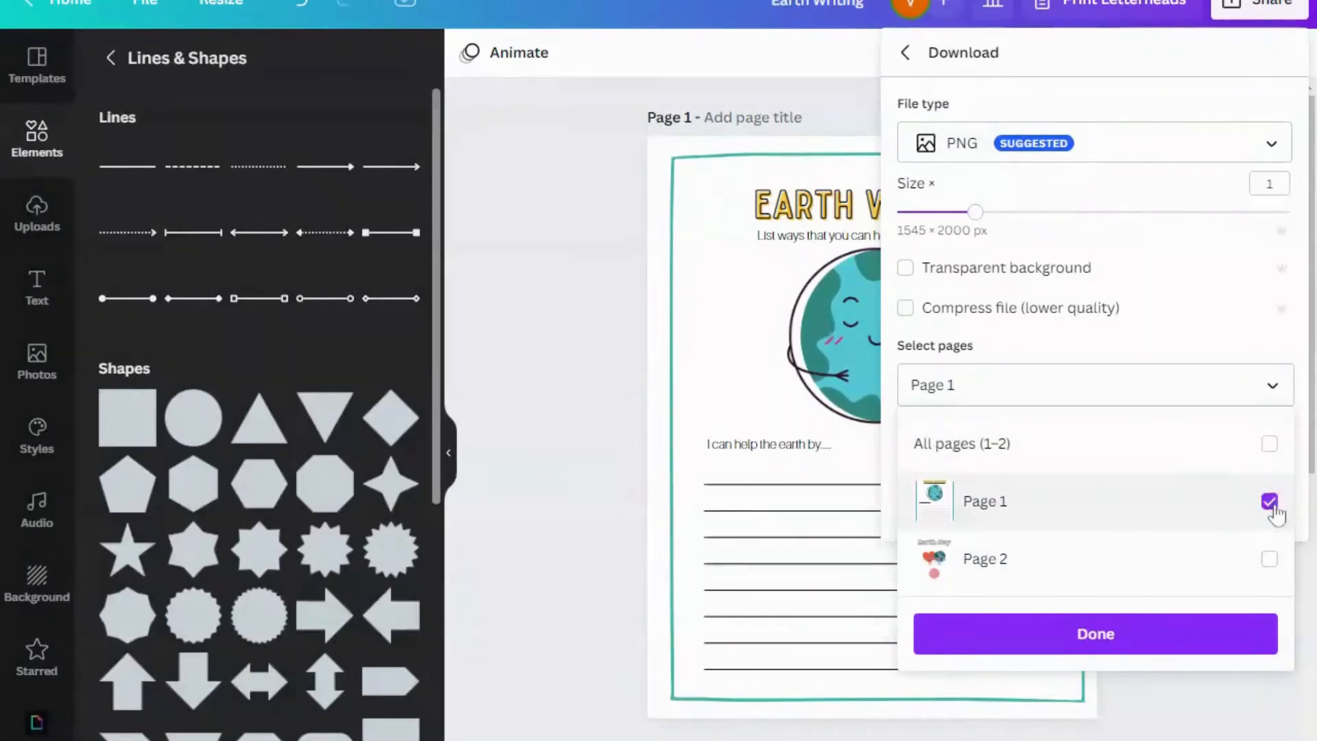
pyautogui.click(1081, 637)
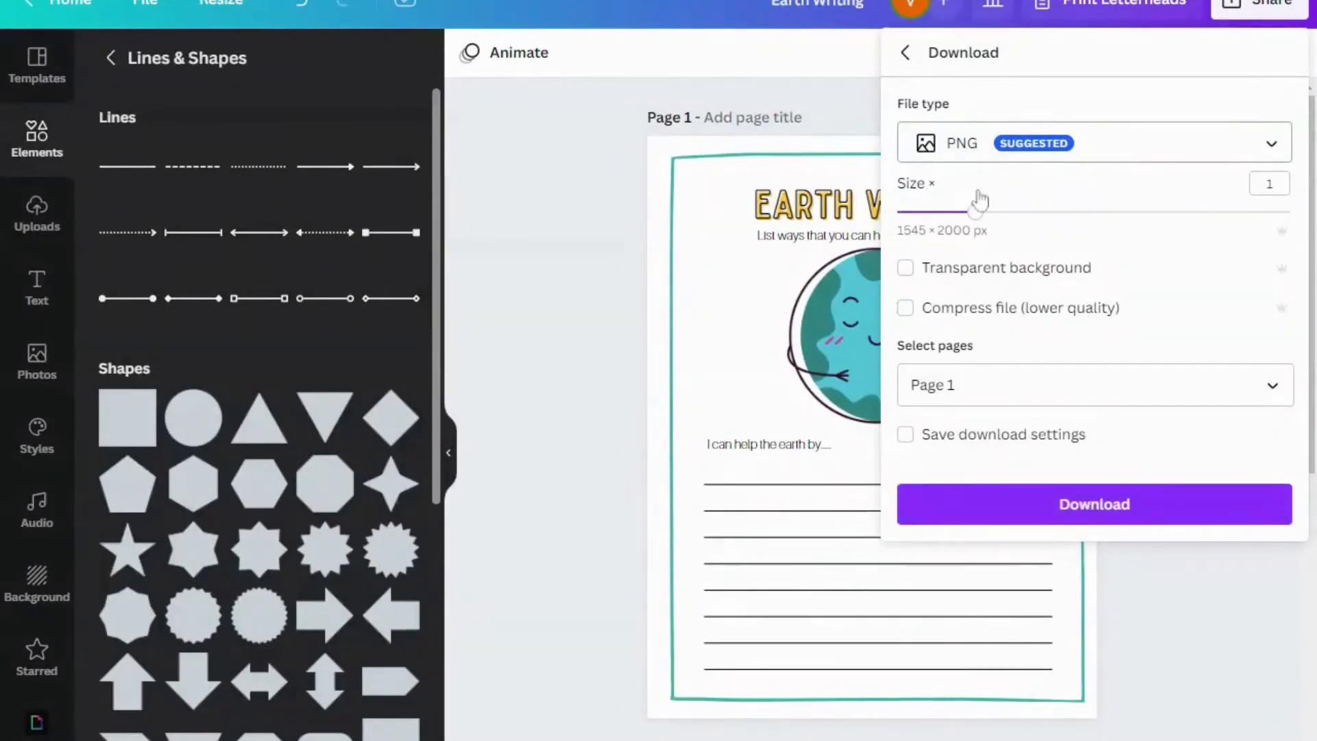
pyautogui.click(1036, 498)
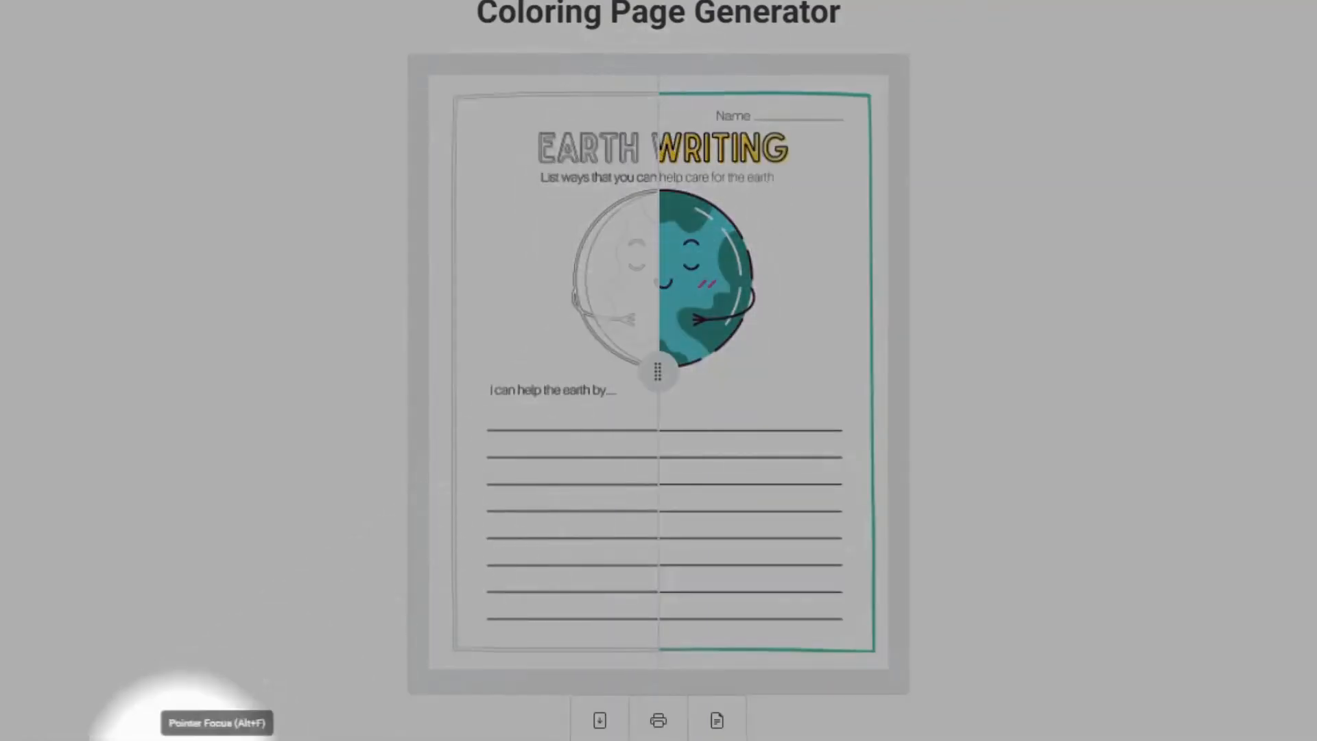
# - In the Coloring Page Generator, reveal the full outline version of the worksheet and examine its download and print options
pyautogui.click(147, 738)
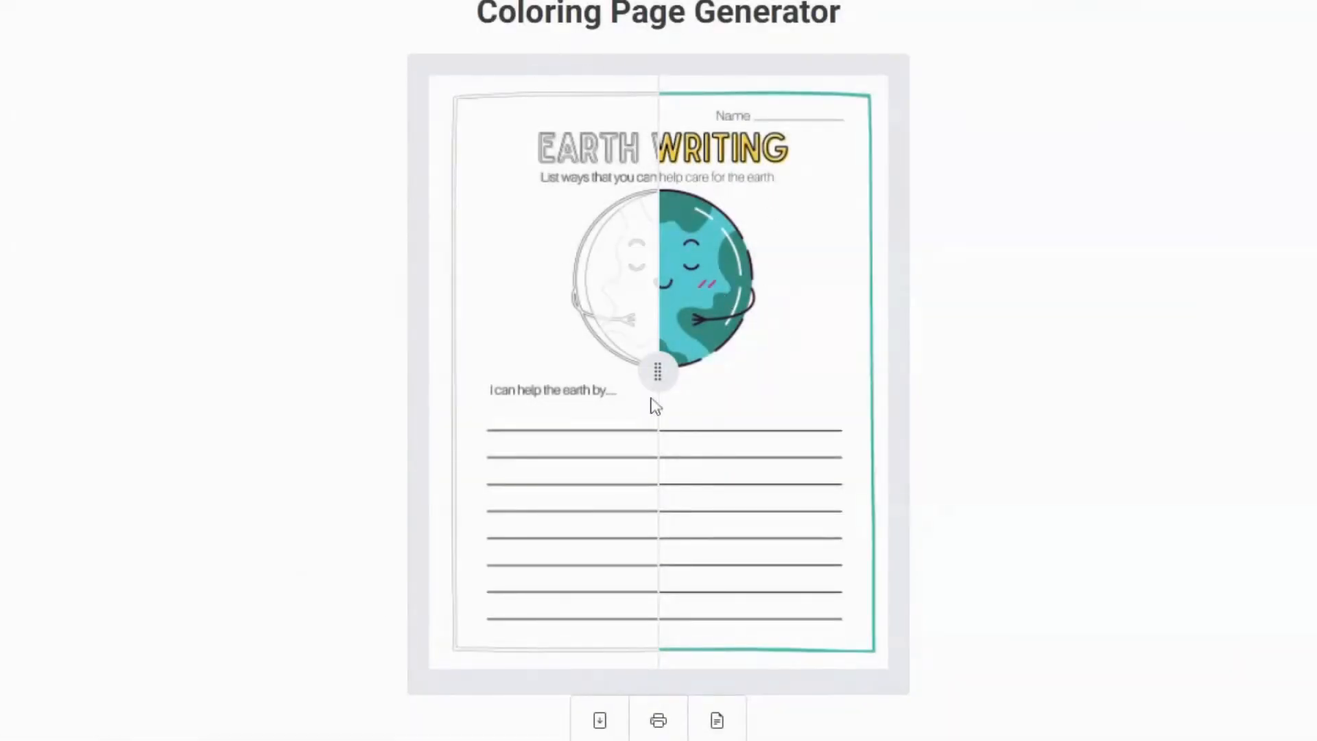
pyautogui.moveTo(662, 374); pyautogui.dragTo(897, 369)
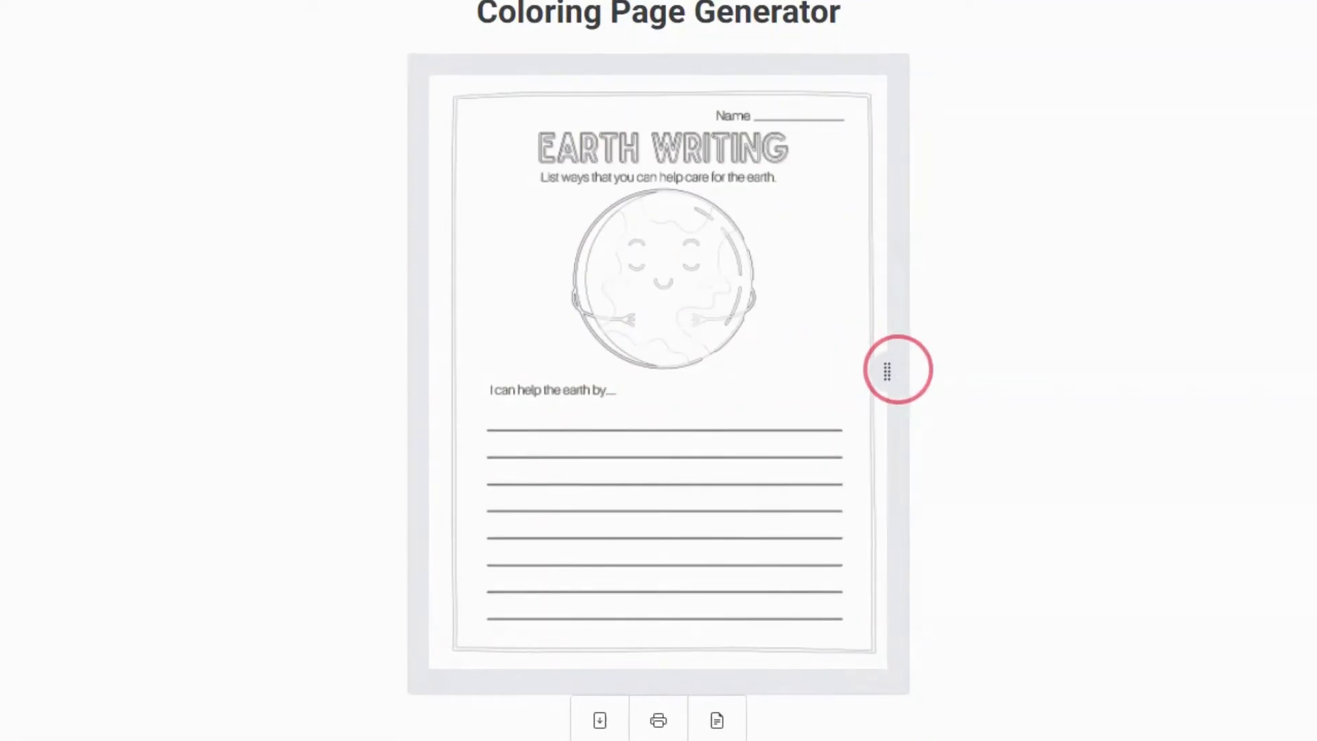
pyautogui.click(606, 733)
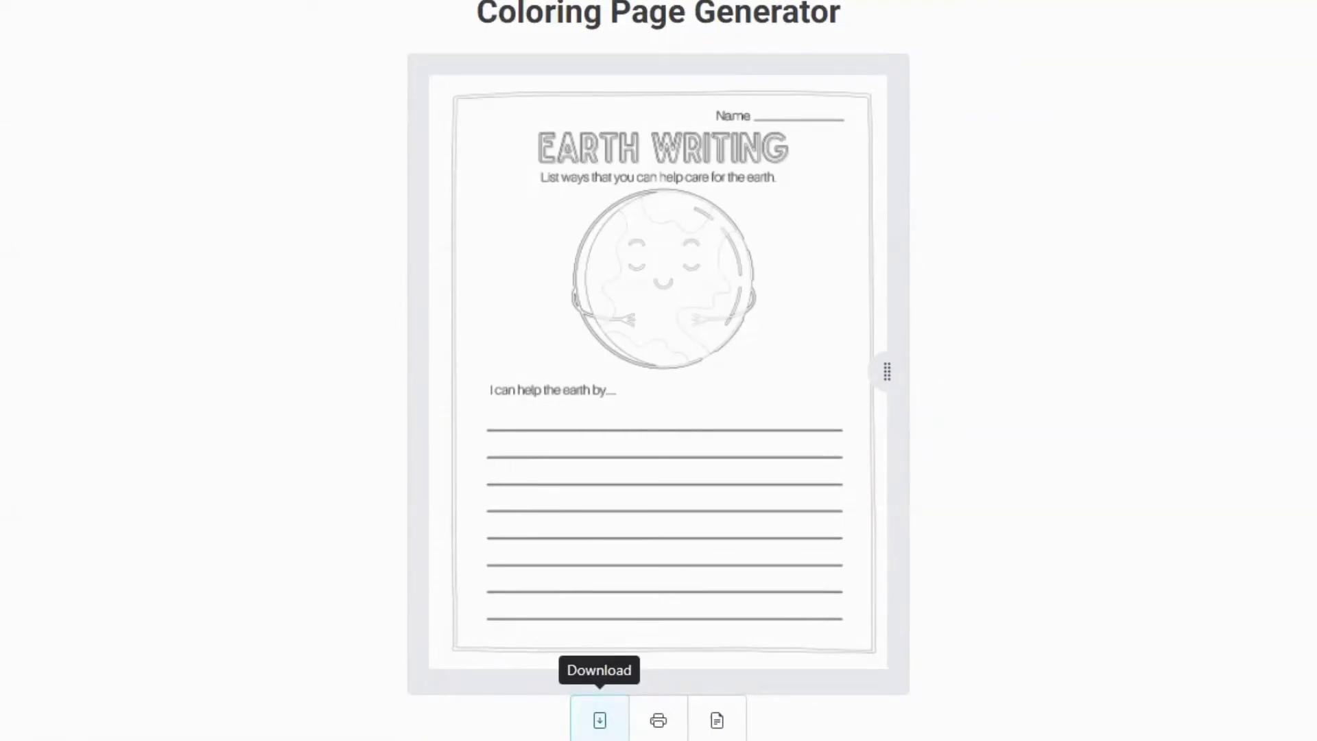
pyautogui.click(669, 730)
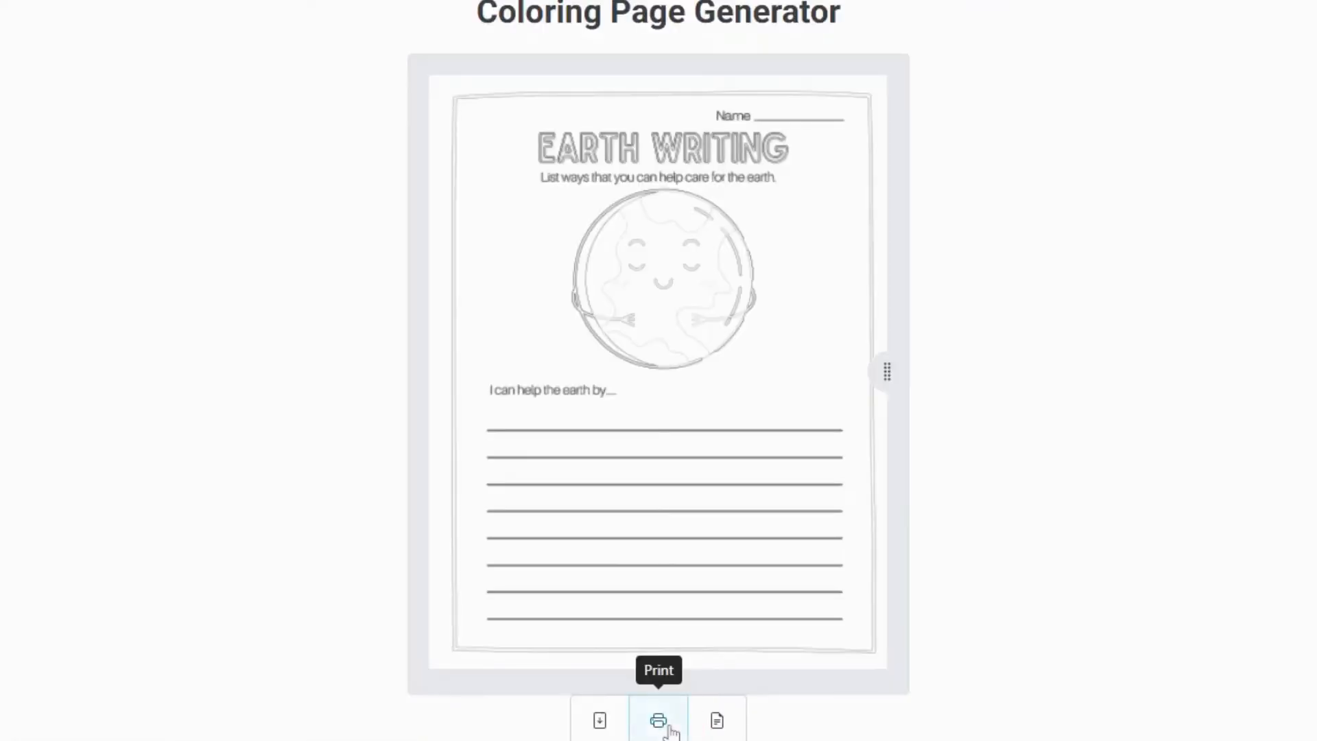